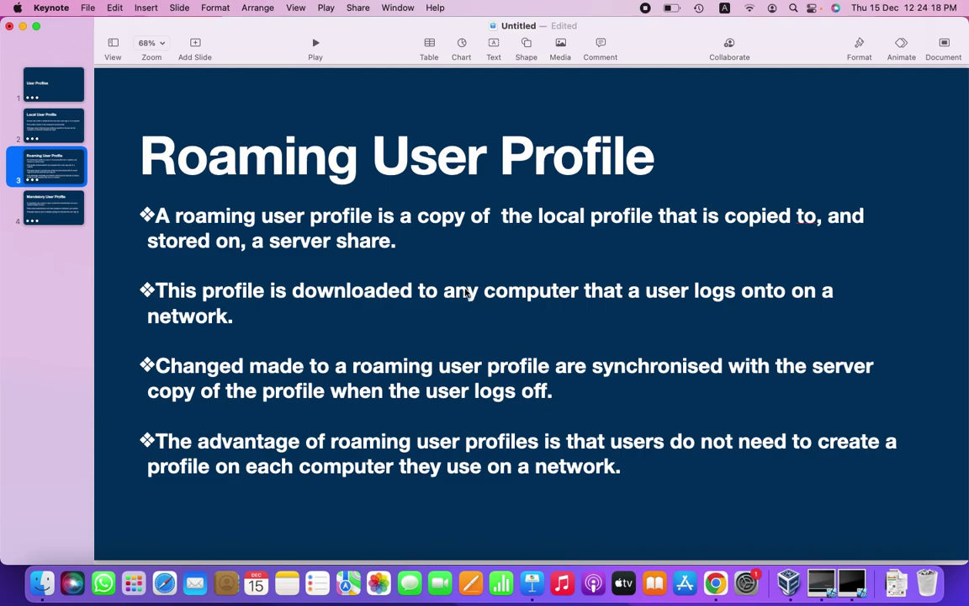
Leave the roaming user profile slides for the full-screen Windows Server 2012 desktop
{"action": "key", "text": "ctrl+Right"}
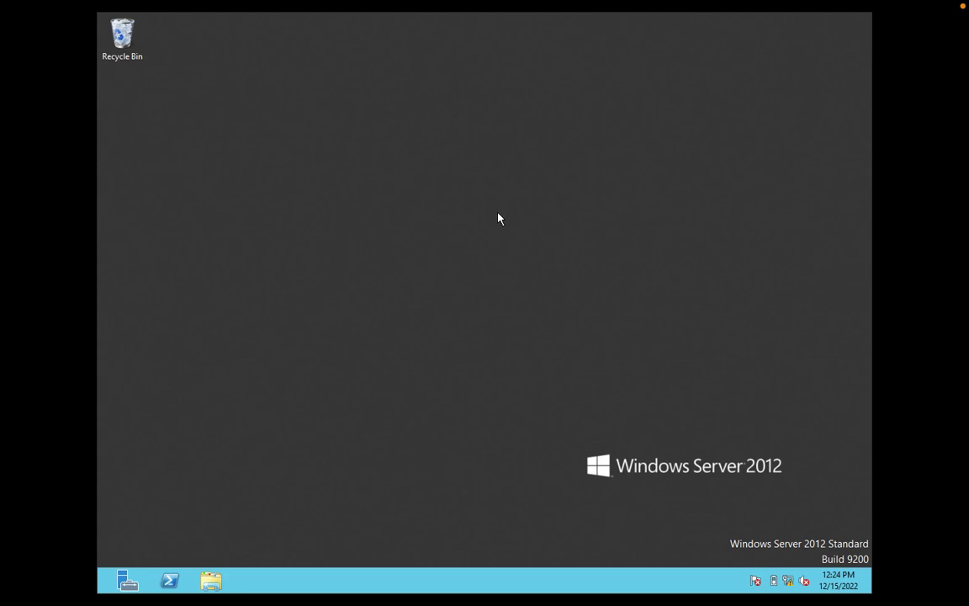
In Server Manager, list the File and Storage Services shares (NETLOGON, SYSVOL) on DC01
{"action": "left_click", "coordinate": [129, 581]}
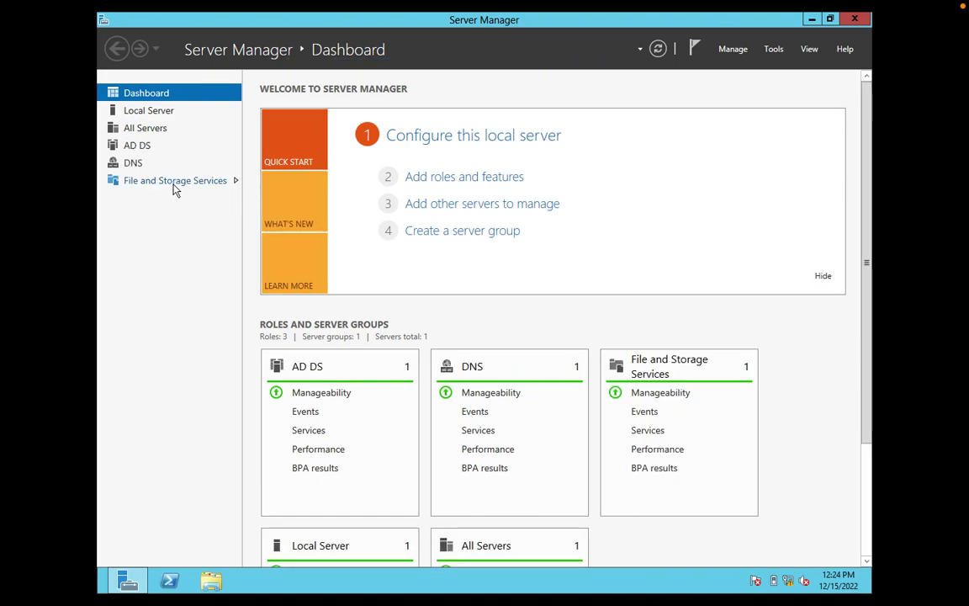
{"action": "left_click", "coordinate": [174, 186]}
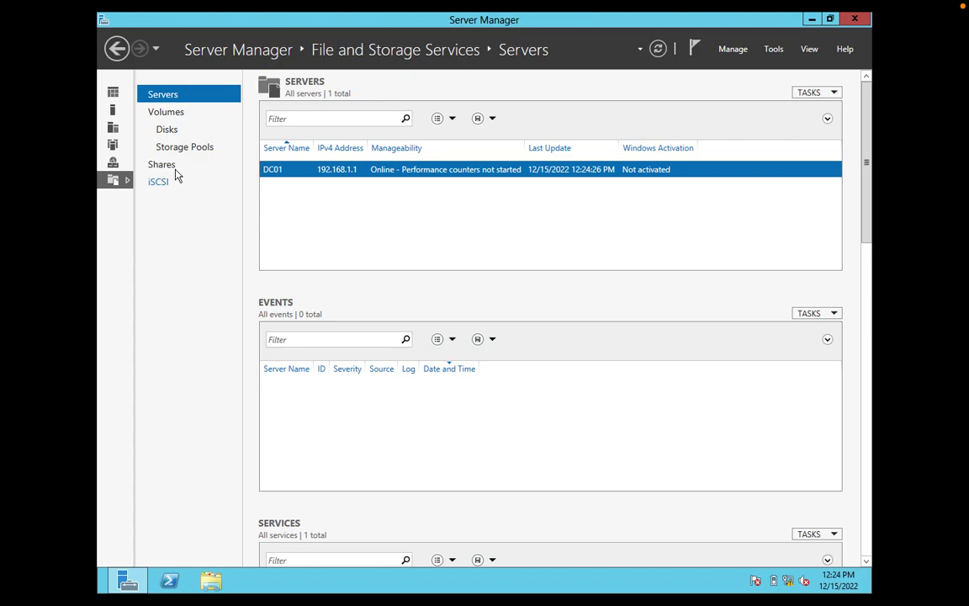
{"action": "left_click", "coordinate": [177, 173]}
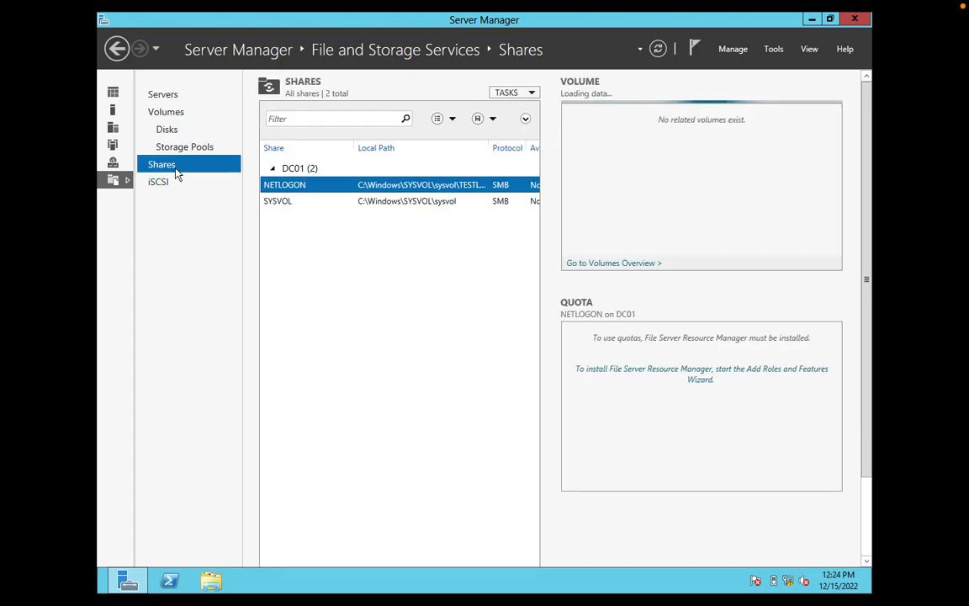
{"action": "left_click", "coordinate": [528, 96]}
Start an SMB Share - Quick share on DC01 with a custom path beginning C:\
{"action": "left_click", "coordinate": [502, 109]}
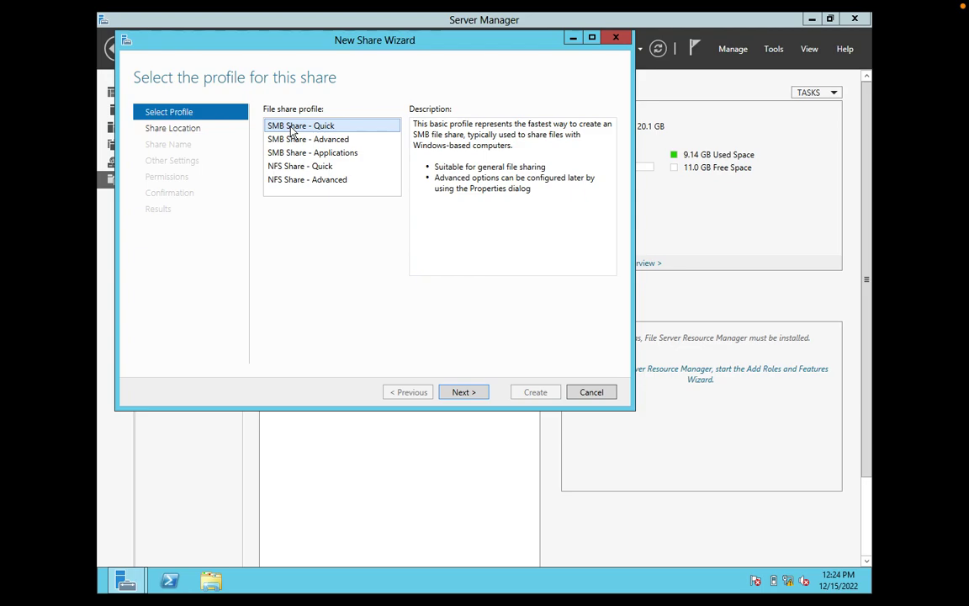
{"action": "left_click", "coordinate": [466, 392]}
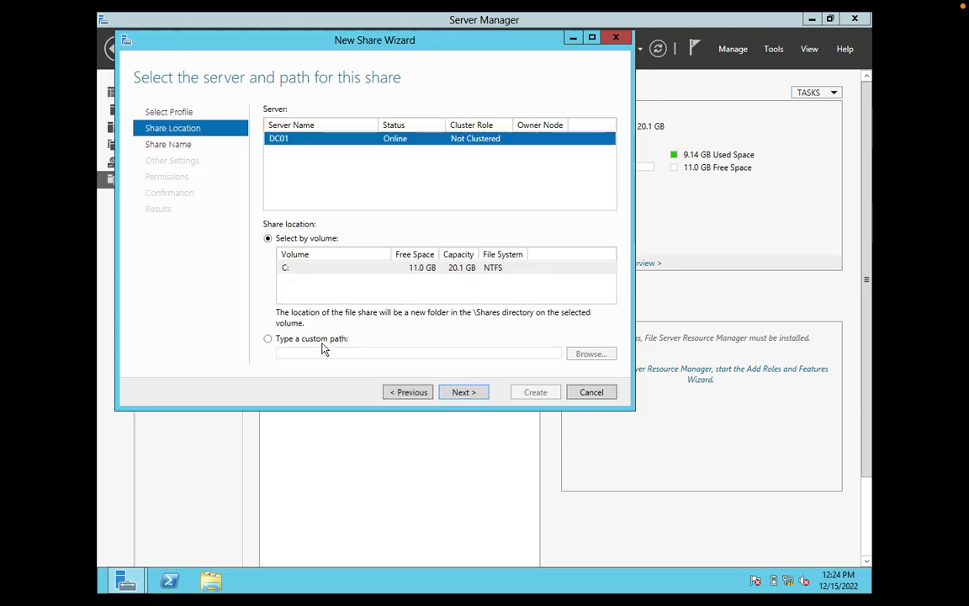
{"action": "left_click", "coordinate": [318, 340]}
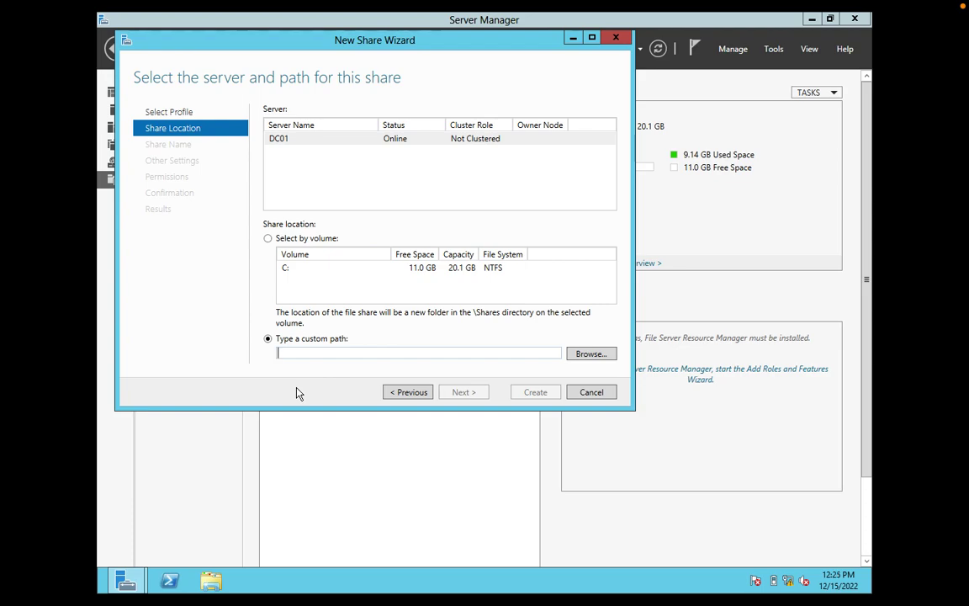
{"action": "left_click", "coordinate": [593, 354]}
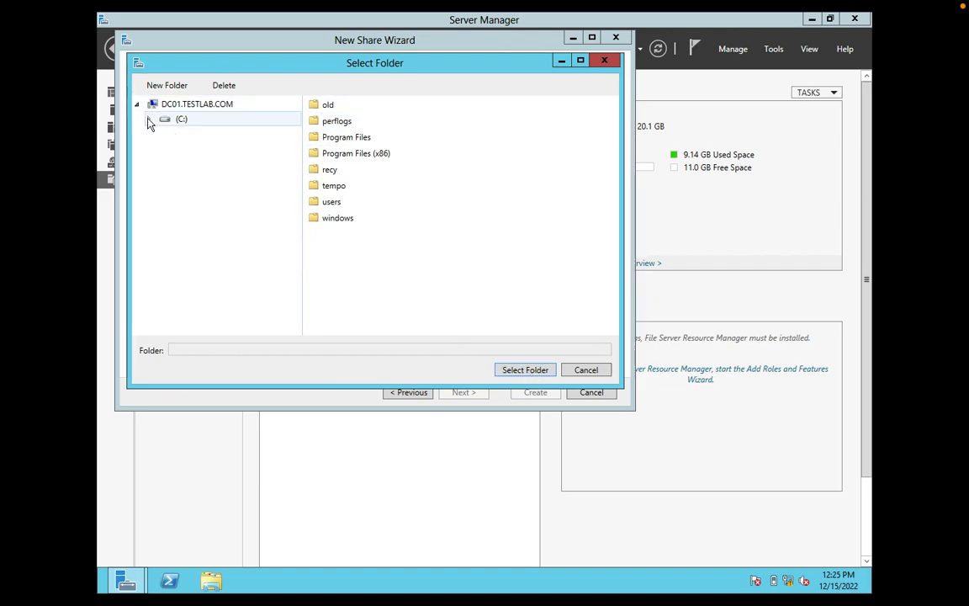
{"action": "left_click", "coordinate": [589, 373]}
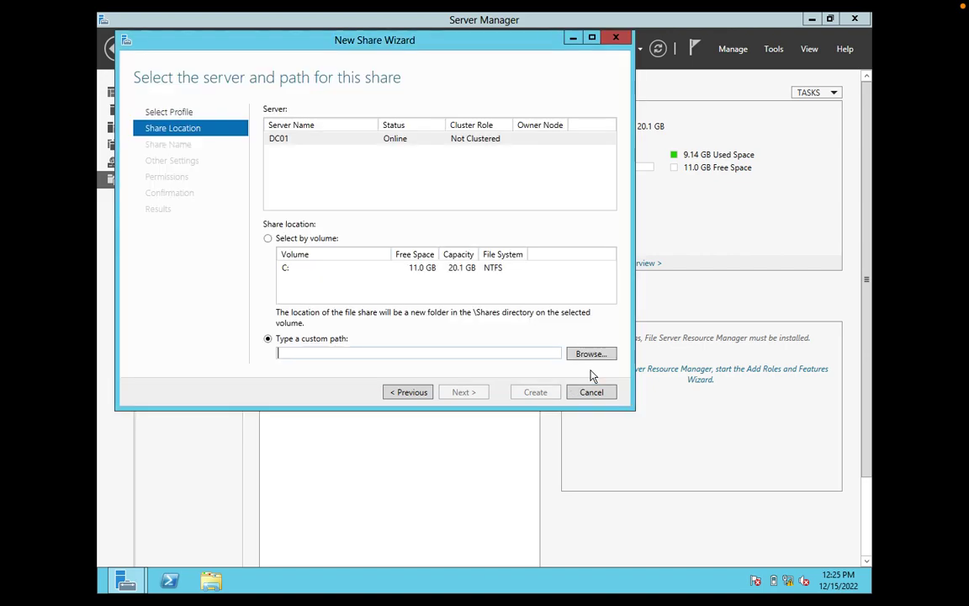
{"action": "left_click", "coordinate": [327, 354]}
{"action": "type", "text": "C:\\"}
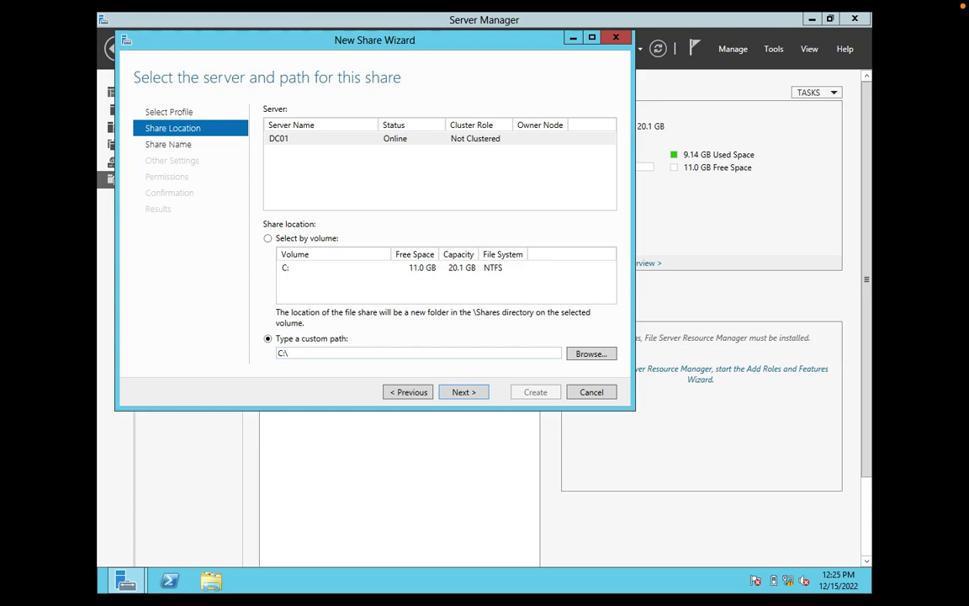
{"action": "type", "text": "ro"}
Set the share path to C:\roamingprofiles$, with remote path \\DC01\roamingprofiles$
{"action": "key", "text": "BackSpace"}
{"action": "type", "text": "roamingprofiles"}
{"action": "type", "text": "$"}
{"action": "left_click", "coordinate": [456, 393]}
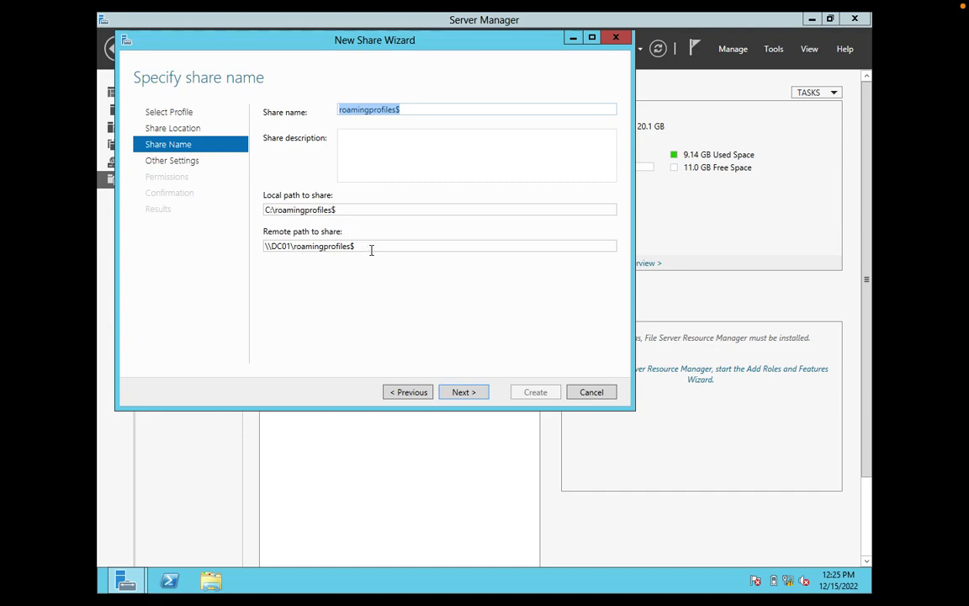
{"action": "left_click_drag", "start_coordinate": [368, 249], "coordinate": [255, 245]}
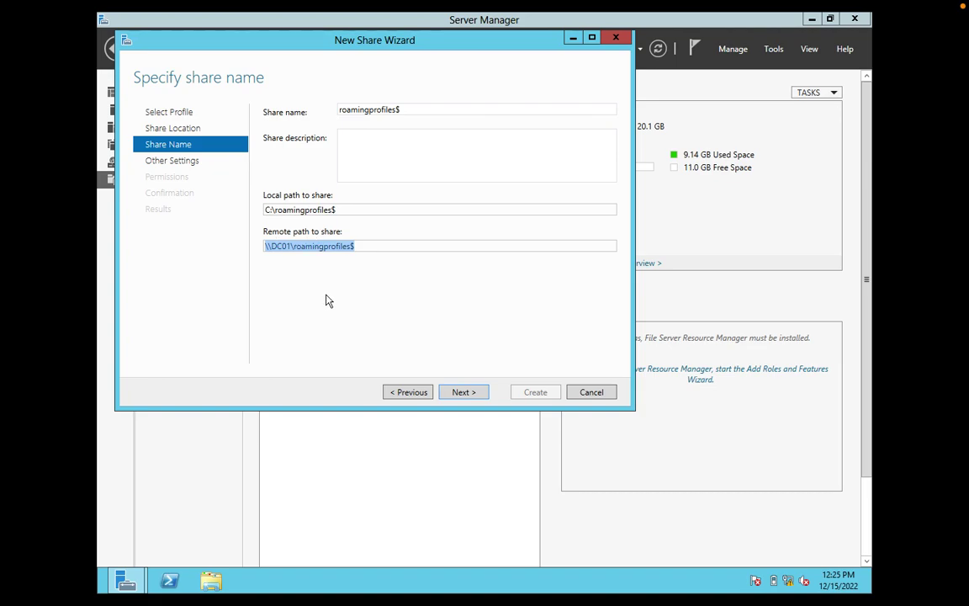
{"action": "left_click", "coordinate": [461, 393]}
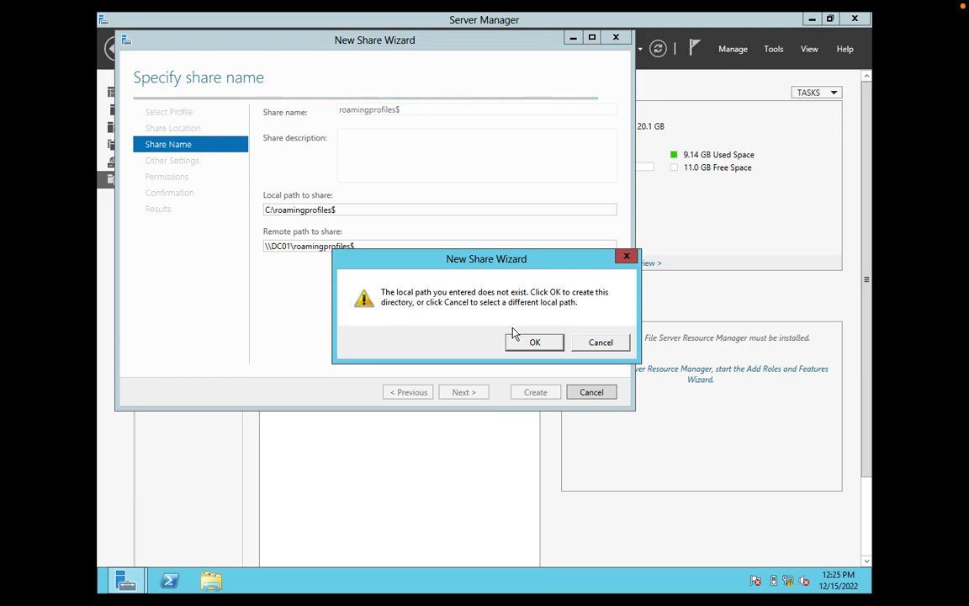
Create the missing roamingprofiles$ folder, enable access-based enumeration, and open its advanced permissions
{"action": "left_click", "coordinate": [533, 343]}
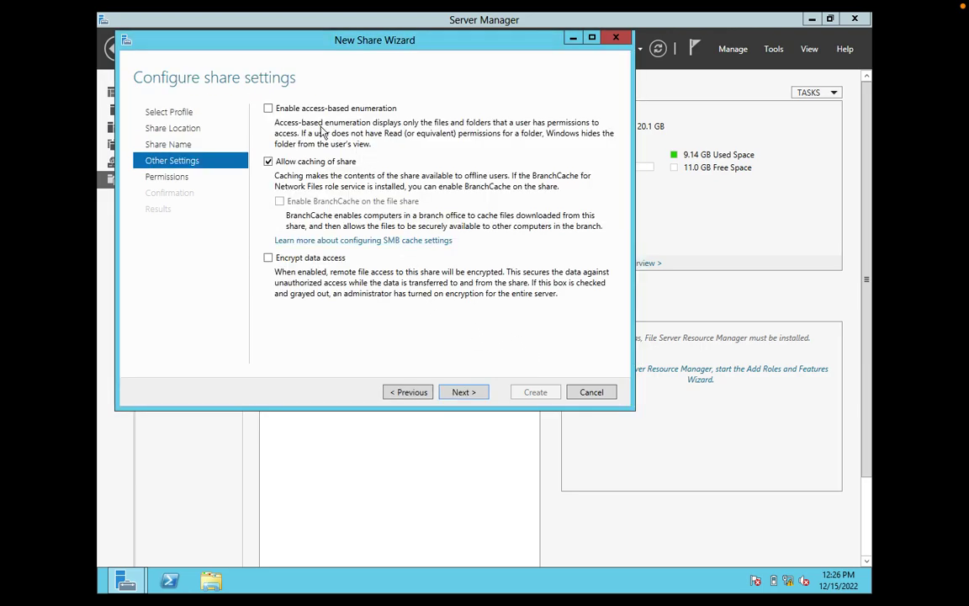
{"action": "left_click", "coordinate": [268, 109]}
{"action": "left_click", "coordinate": [467, 395]}
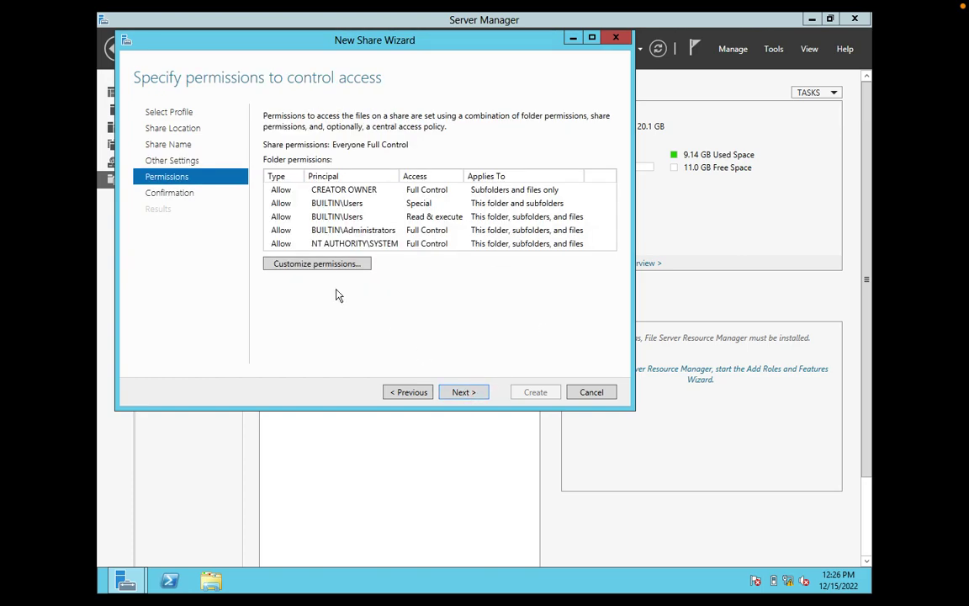
{"action": "left_click", "coordinate": [310, 263]}
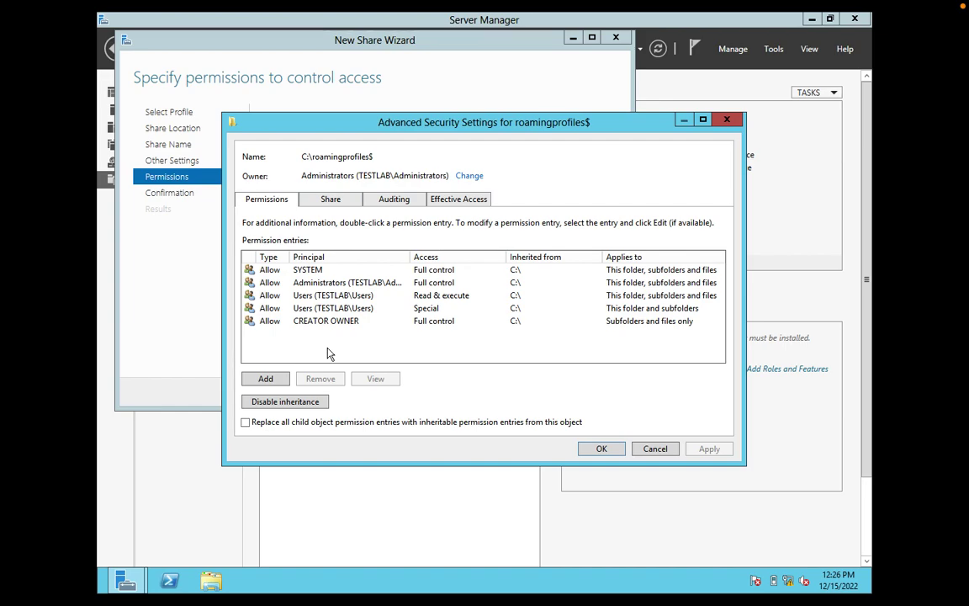
Add a new permission entry for the Domain Users group on roamingprofiles$
{"action": "left_click", "coordinate": [269, 379]}
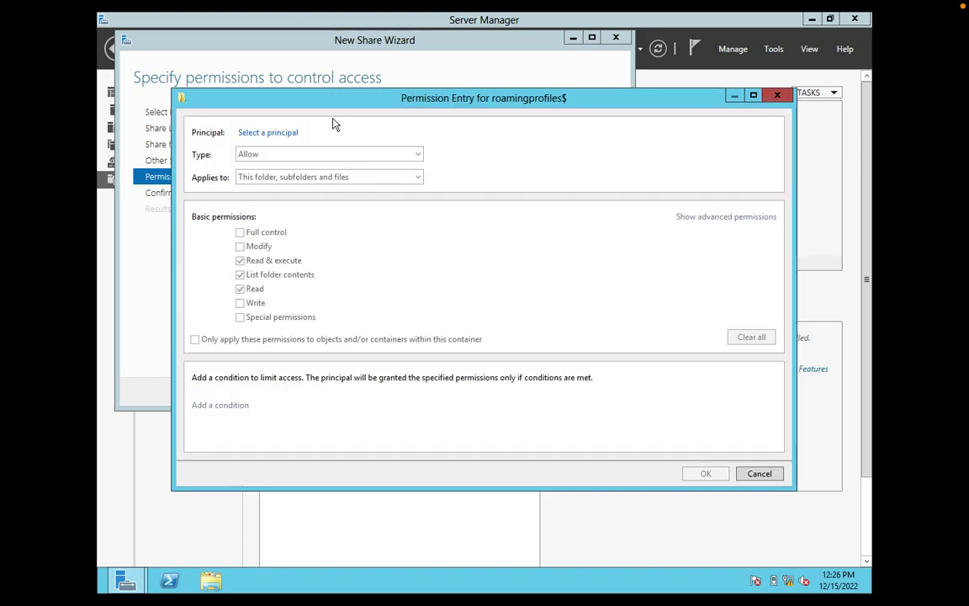
{"action": "left_click", "coordinate": [280, 135]}
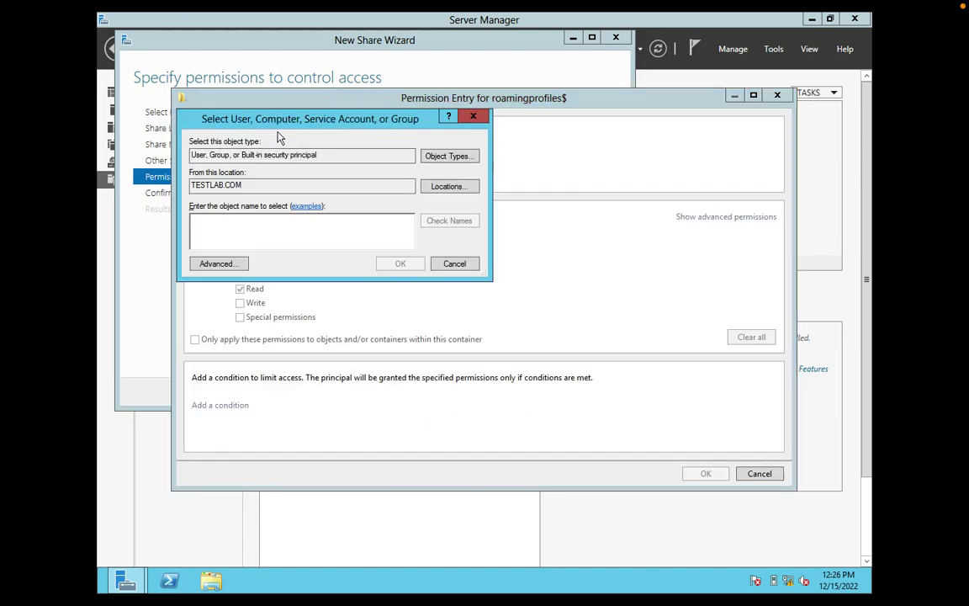
{"action": "type", "text": "dmai"}
{"action": "key", "text": "BackSpace"}
{"action": "key", "text": "BackSpace"}
{"action": "key", "text": "BackSpace"}
{"action": "type", "text": "o"}
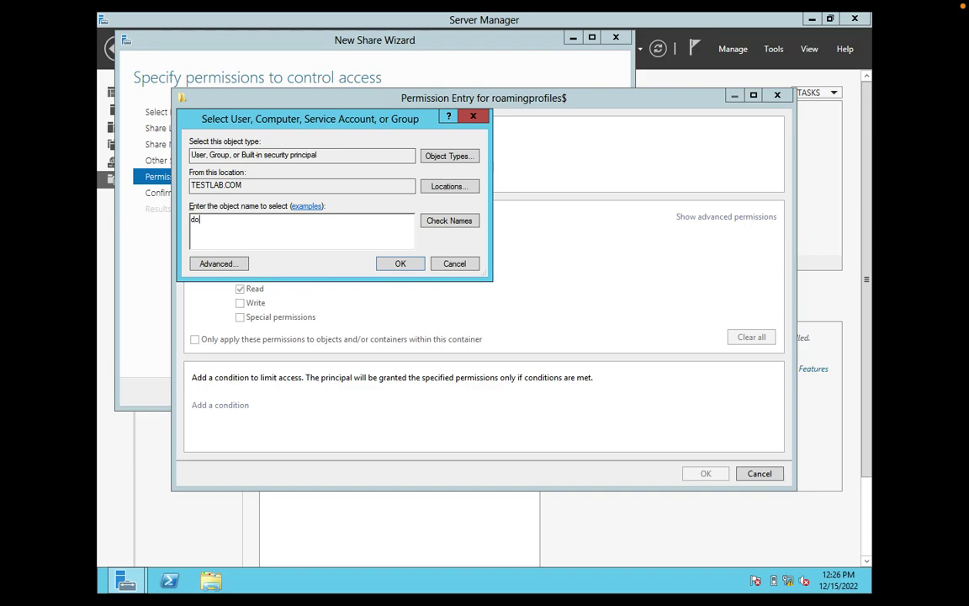
{"action": "type", "text": "main us"}
{"action": "left_click", "coordinate": [437, 225]}
{"action": "left_click", "coordinate": [393, 264]}
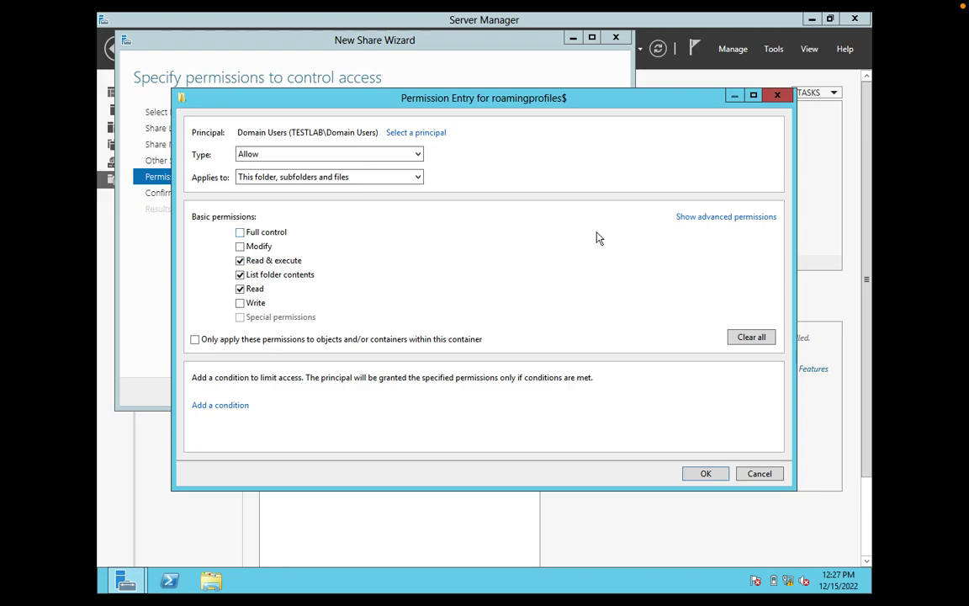
Give Domain Users list folder and create folders rights, applying to this folder only
{"action": "left_click", "coordinate": [717, 219]}
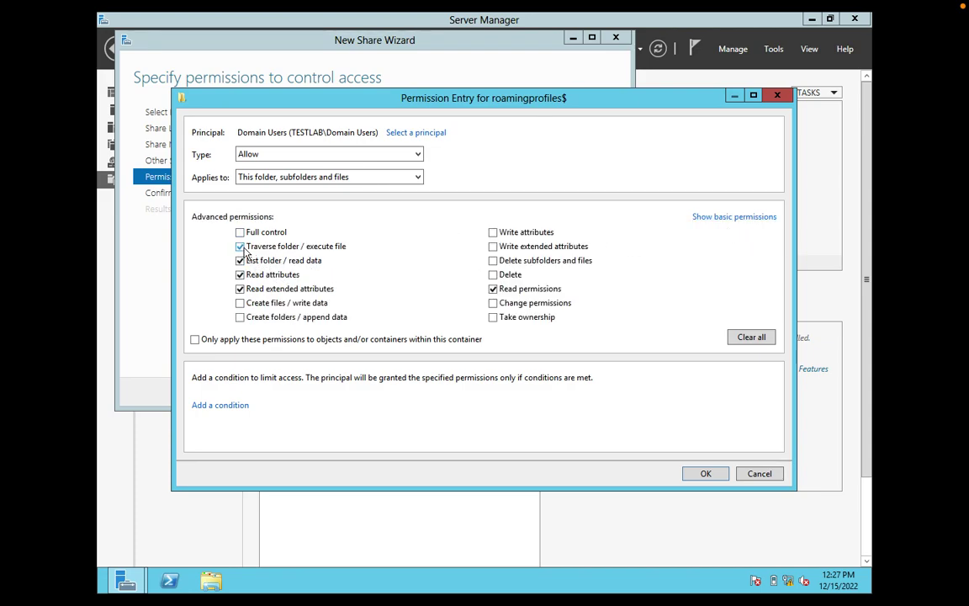
{"action": "left_click", "coordinate": [240, 274]}
{"action": "left_click", "coordinate": [239, 289]}
{"action": "left_click", "coordinate": [240, 317]}
{"action": "left_click", "coordinate": [304, 178]}
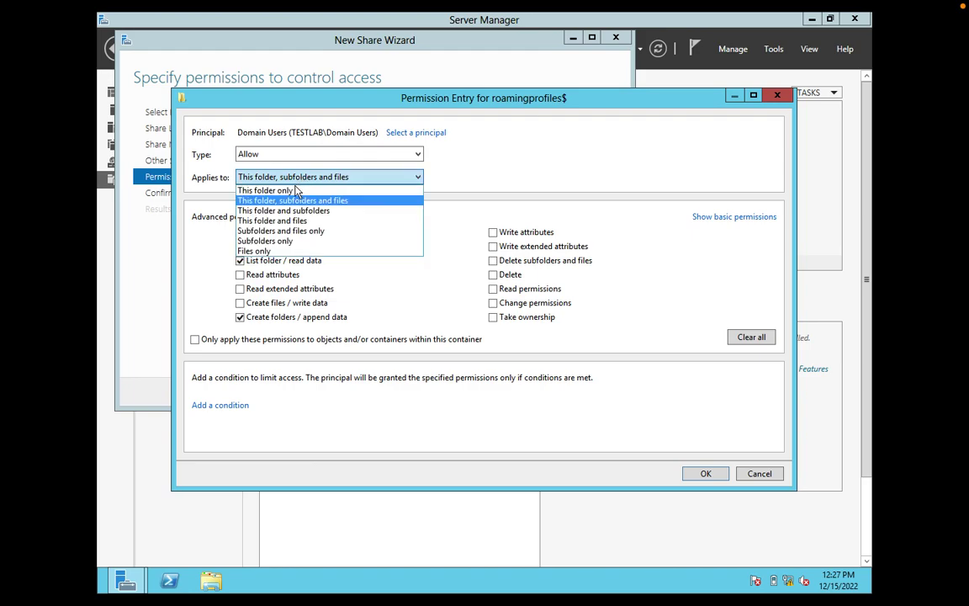
{"action": "left_click", "coordinate": [292, 189]}
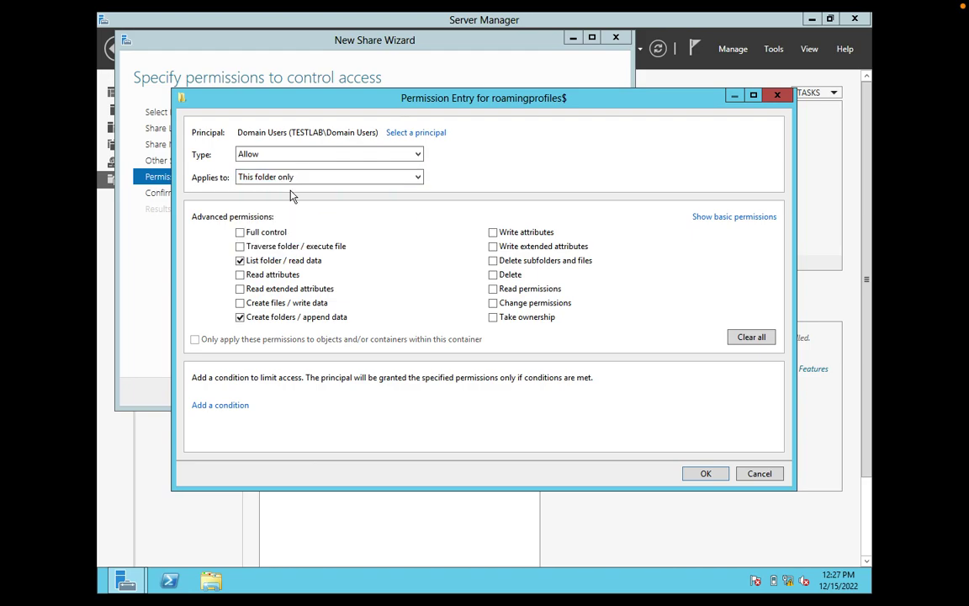
{"action": "left_click", "coordinate": [689, 473]}
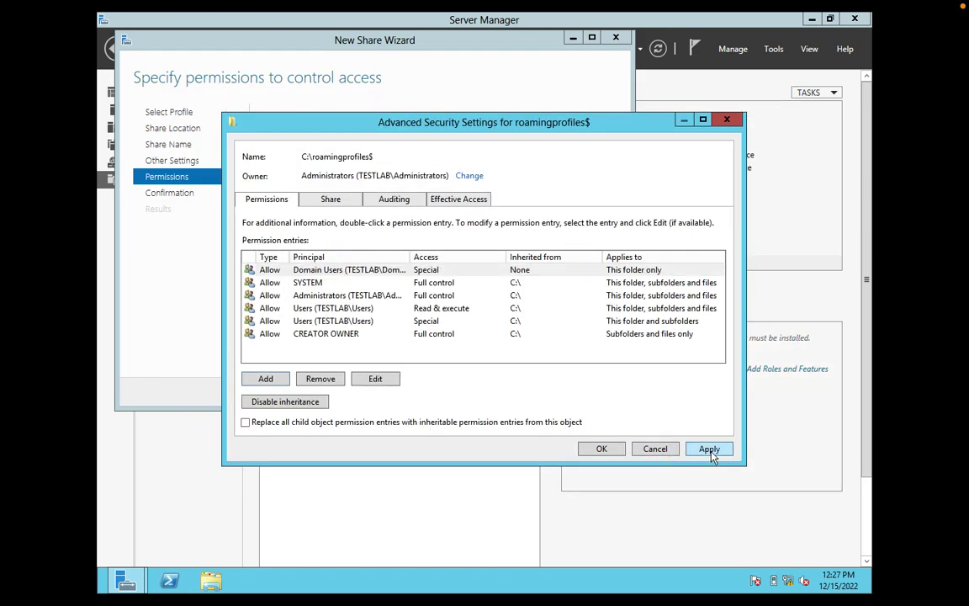
Apply the permissions and create the hidden roamingprofiles$ share on DC01
{"action": "left_click", "coordinate": [709, 449]}
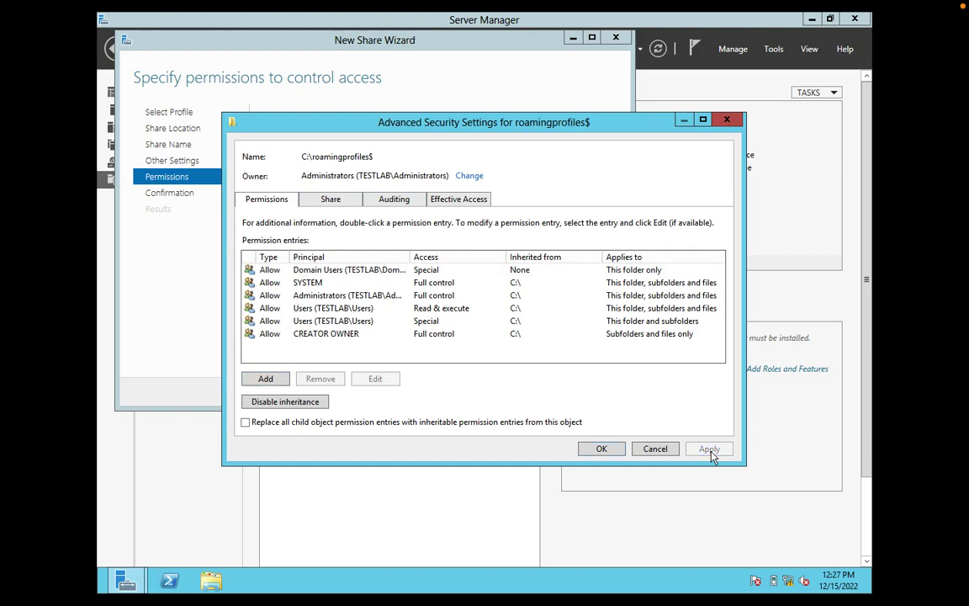
{"action": "left_click", "coordinate": [601, 449]}
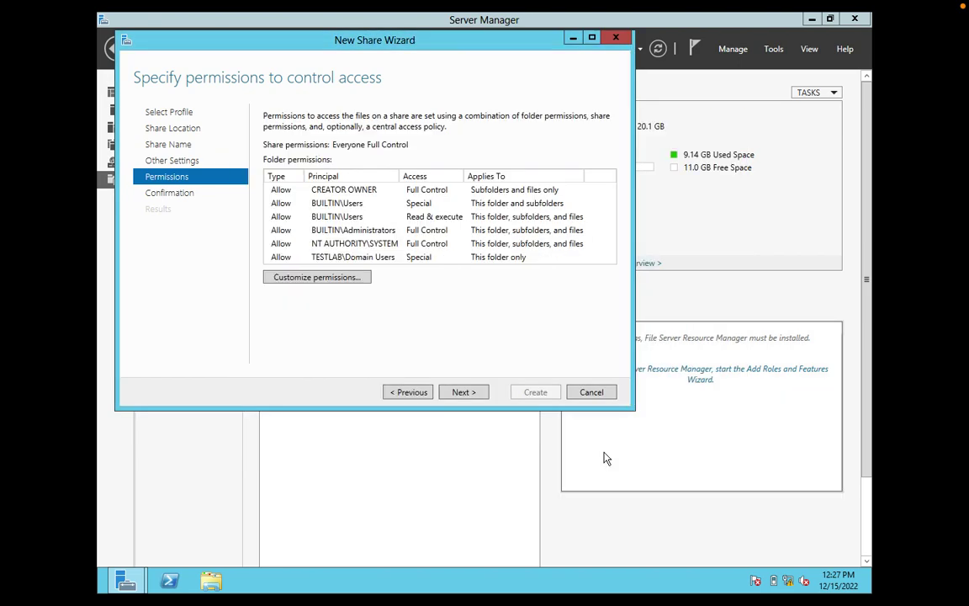
{"action": "left_click", "coordinate": [452, 393]}
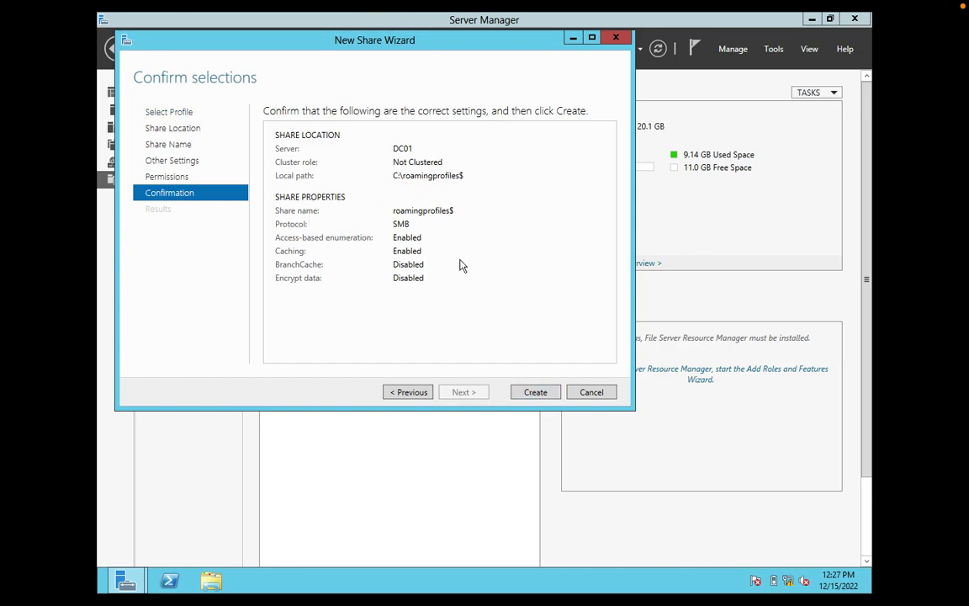
{"action": "left_click", "coordinate": [535, 393]}
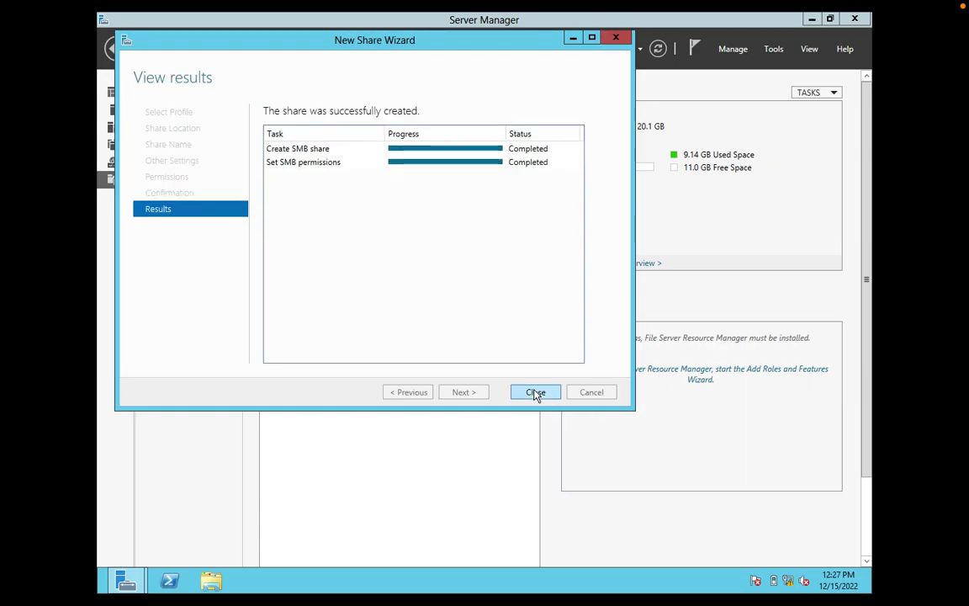
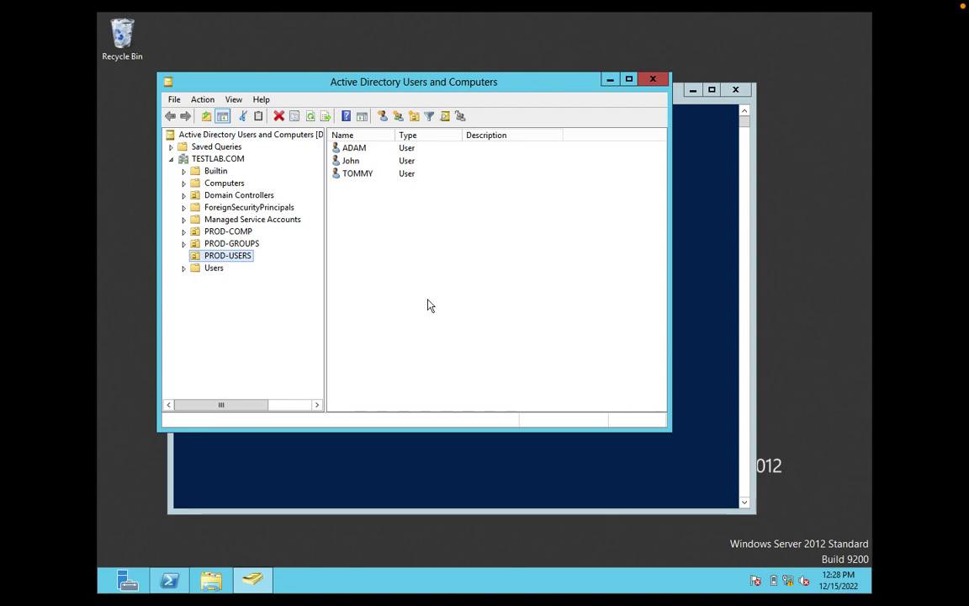
Open the middle PROD-USERS account's properties on its Profile tab, with the profile path still empty
{"action": "left_click", "coordinate": [351, 162]}
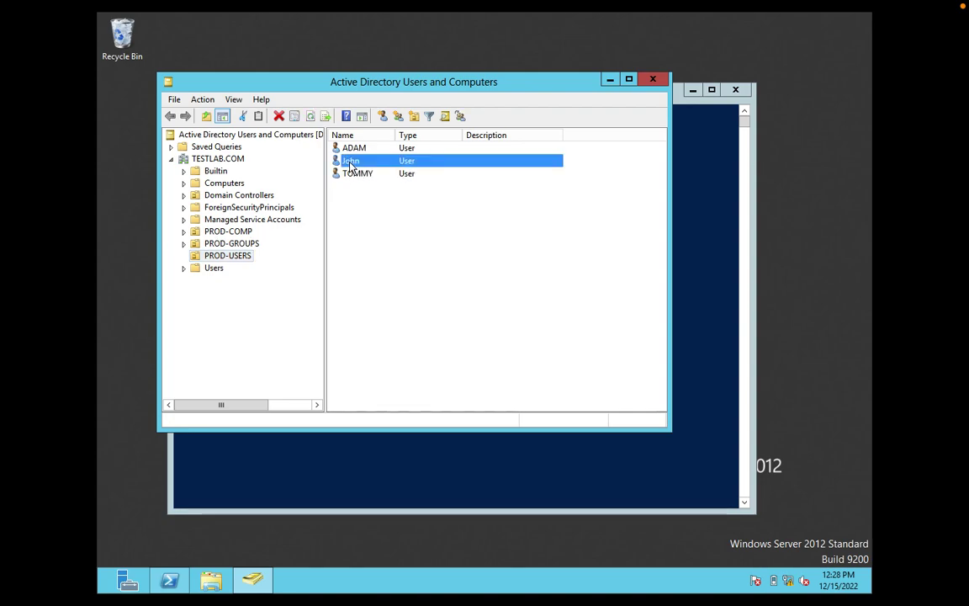
{"action": "double_click", "coordinate": [352, 162]}
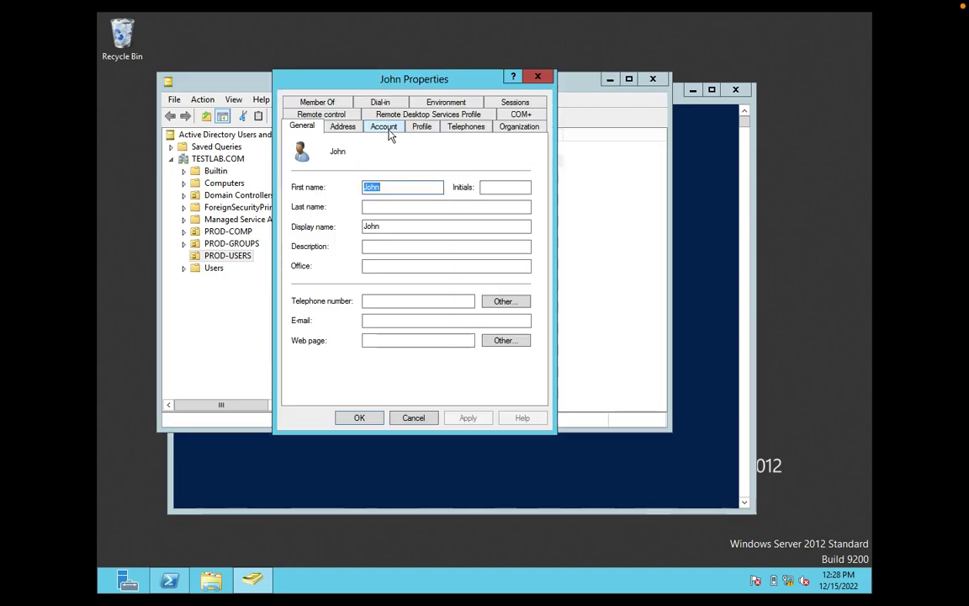
{"action": "left_click", "coordinate": [420, 129]}
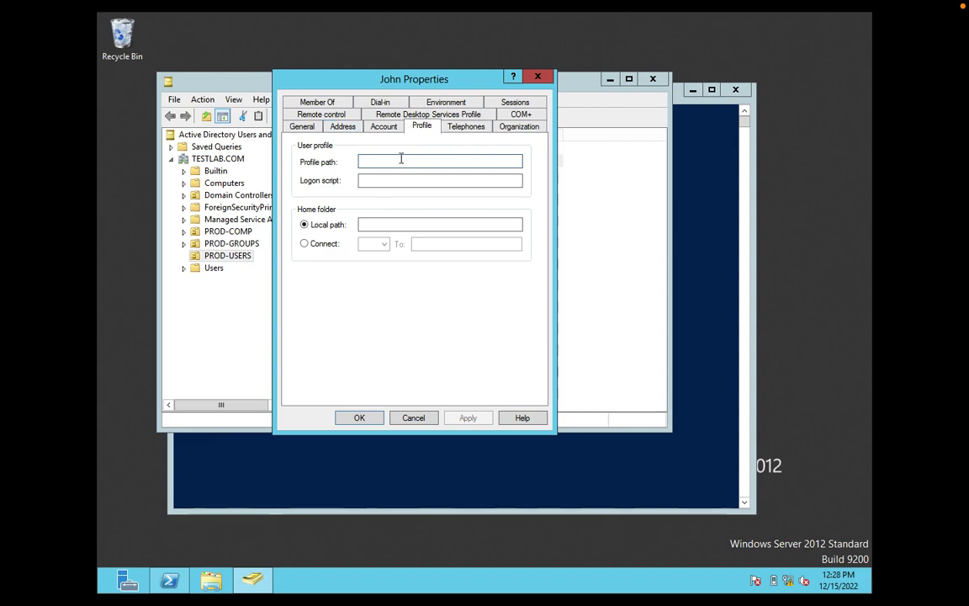
Open the \\DC01\RoamingProfiles$ share from the Run box using its autocomplete suggestion
{"action": "right_click", "coordinate": [109, 586]}
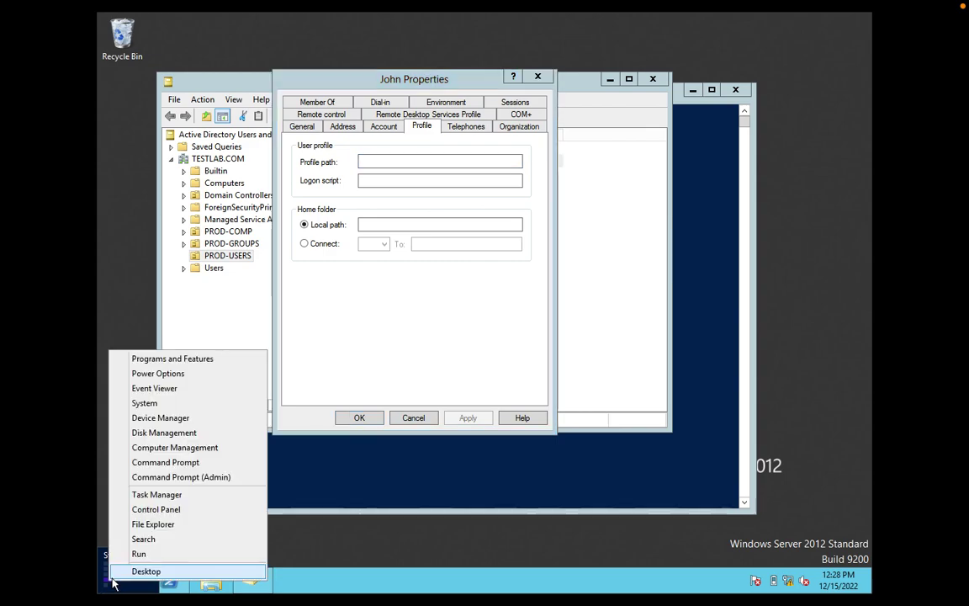
{"action": "left_click", "coordinate": [130, 553]}
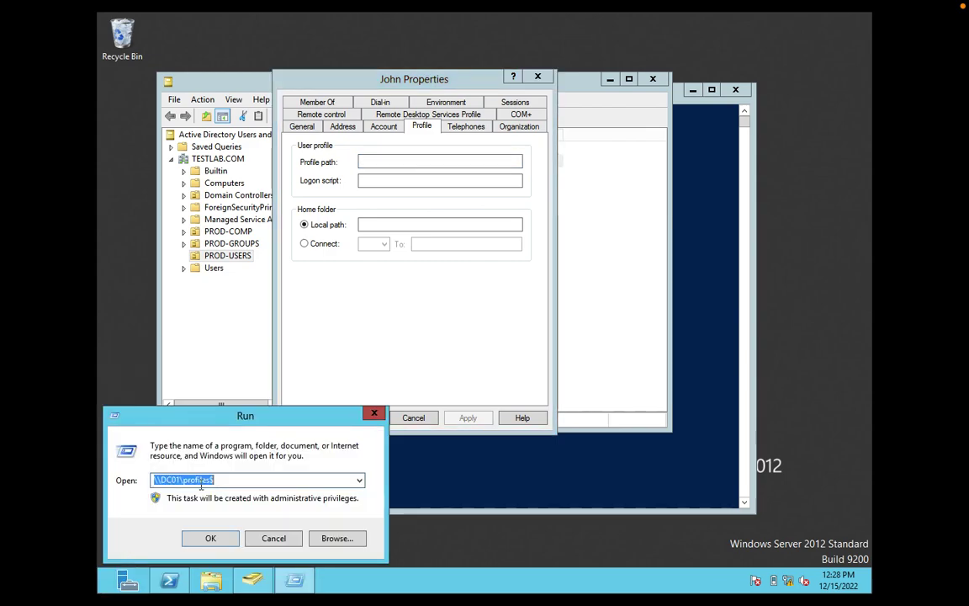
{"action": "type", "text": "\\DC01\\profile"}
{"action": "key", "text": "BackSpace"}
{"action": "key", "text": "BackSpace"}
{"action": "key", "text": "BackSpace"}
{"action": "key", "text": "BackSpace"}
{"action": "key", "text": "BackSpace"}
{"action": "key", "text": "BackSpace"}
{"action": "key", "text": "BackSpace"}
{"action": "key", "text": "BackSpace"}
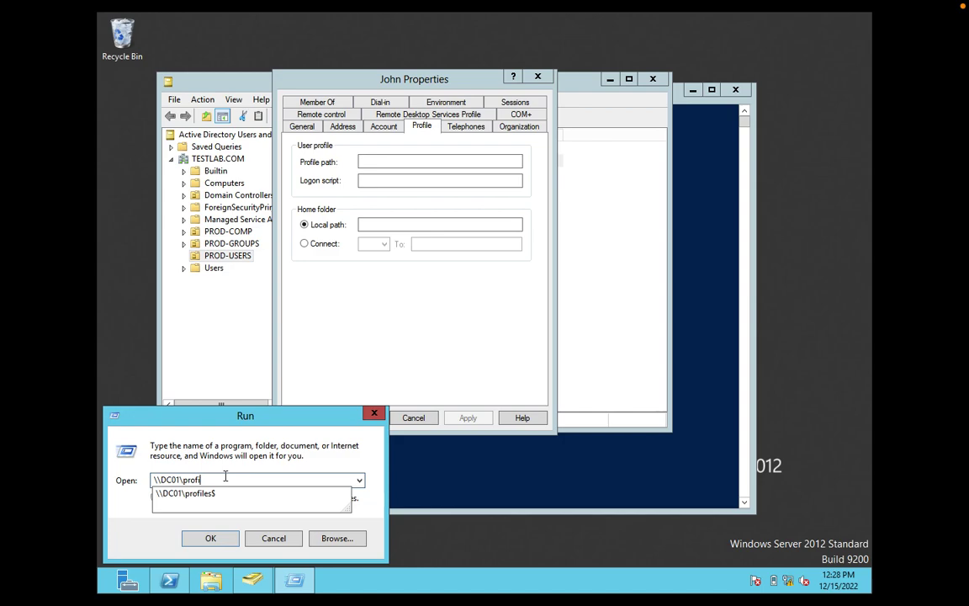
{"action": "type", "text": "\\"}
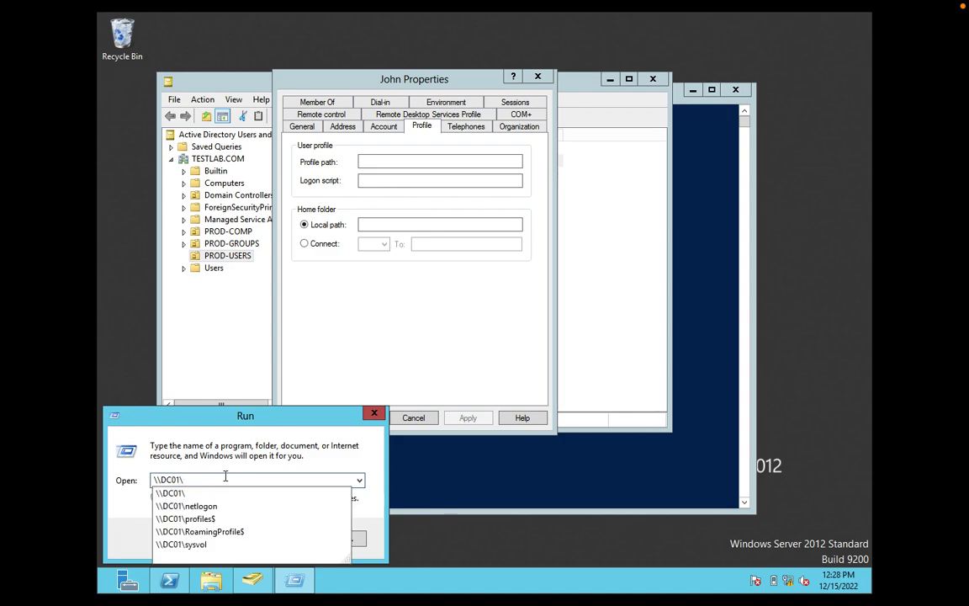
{"action": "key", "text": "Down"}
{"action": "key", "text": "Down"}
{"action": "key", "text": "Down"}
{"action": "key", "text": "Down"}
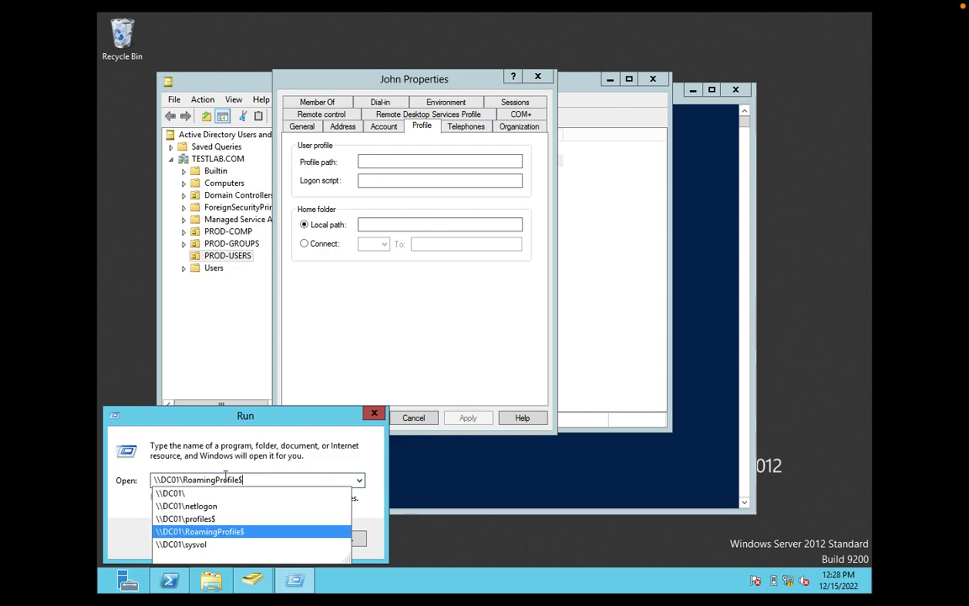
{"action": "key", "text": "Escape"}
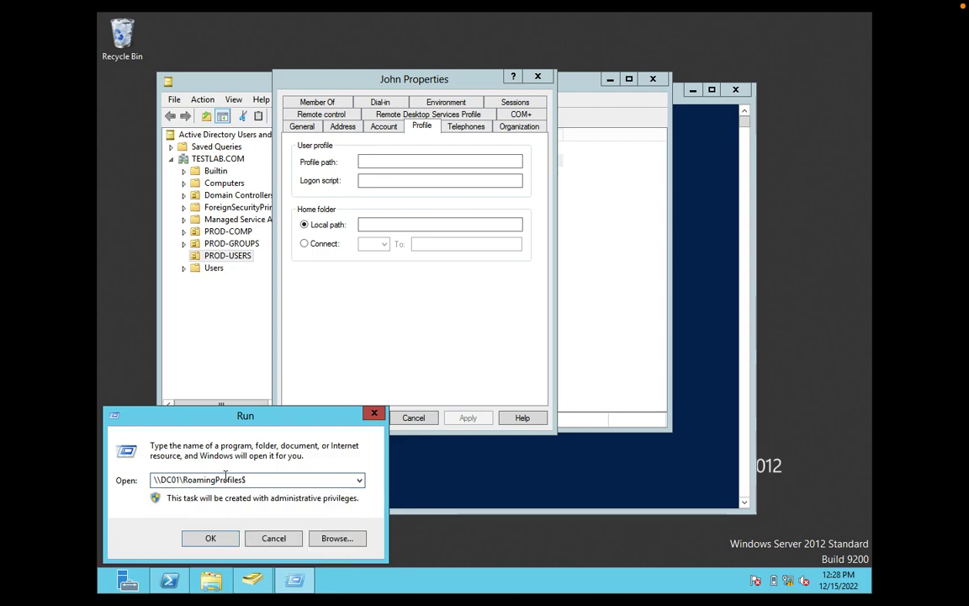
{"action": "key", "text": "Return"}
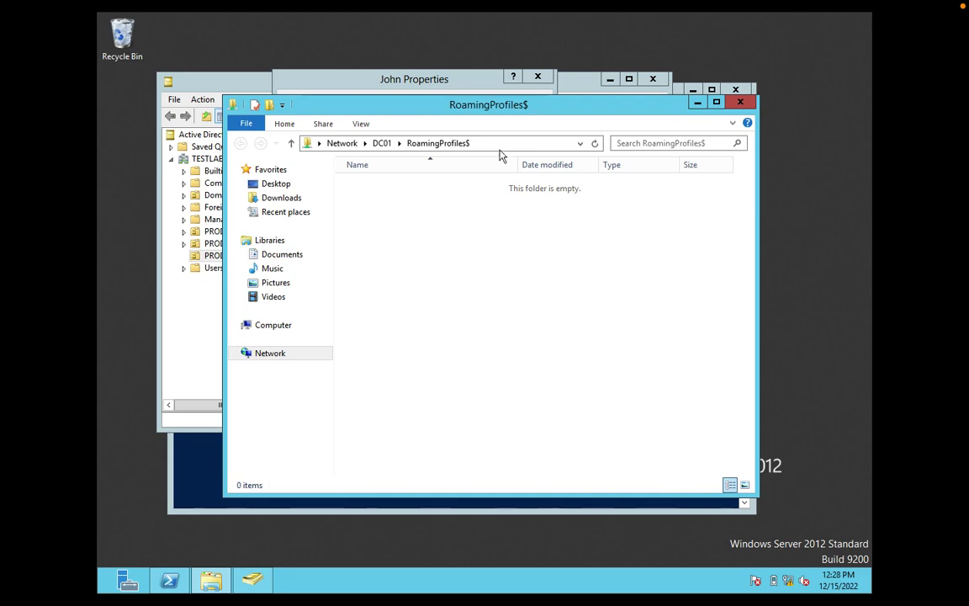
Copy the share's path from the address bar and close the Explorer window
{"action": "left_click", "coordinate": [498, 144]}
{"action": "right_click", "coordinate": [364, 137]}
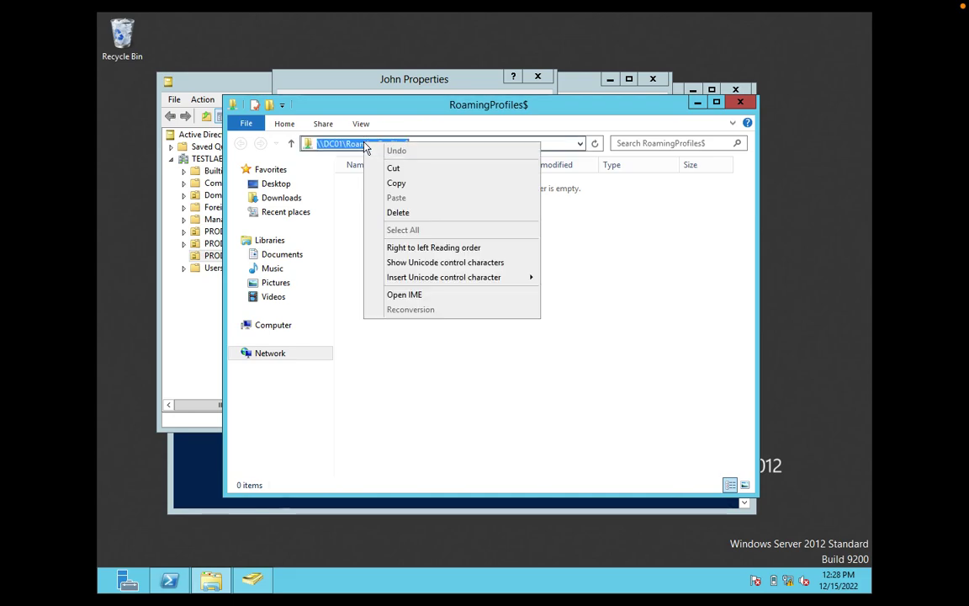
{"action": "left_click", "coordinate": [391, 185]}
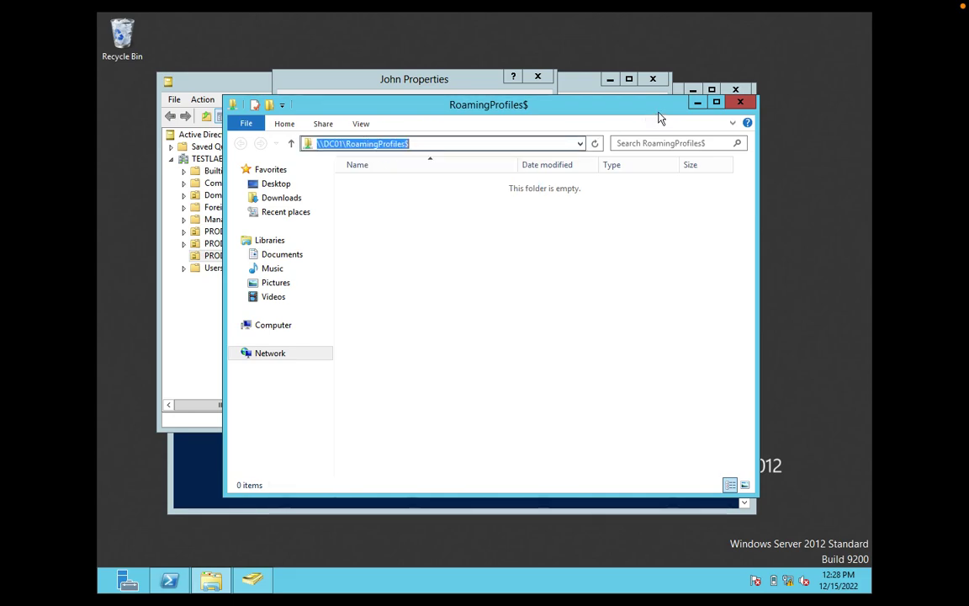
{"action": "left_click", "coordinate": [738, 104]}
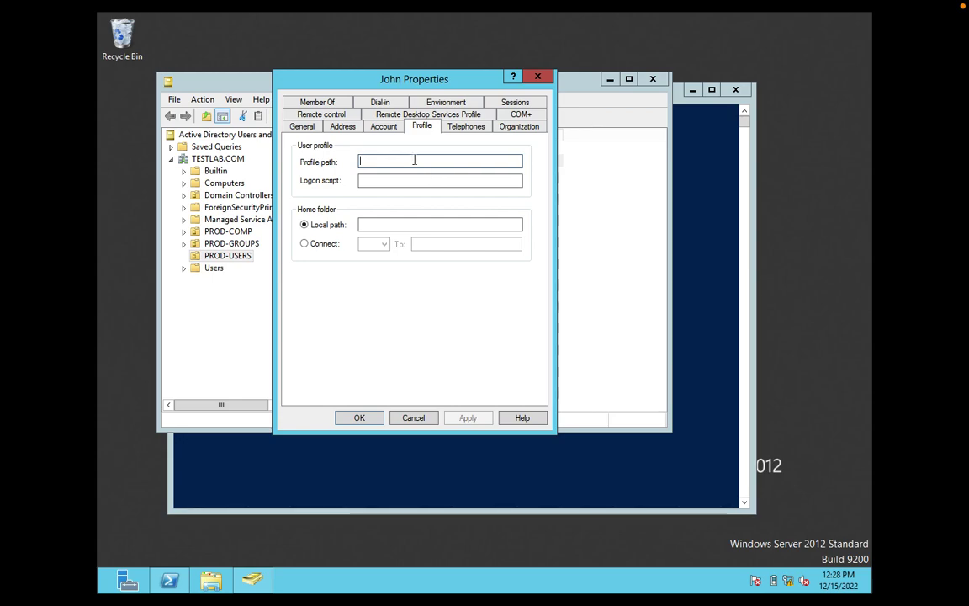
Set the profile path to \\DC01\RoamingProfiles$\%username%, save it, and close the console
{"action": "left_click", "coordinate": [364, 160]}
{"action": "right_click", "coordinate": [367, 160]}
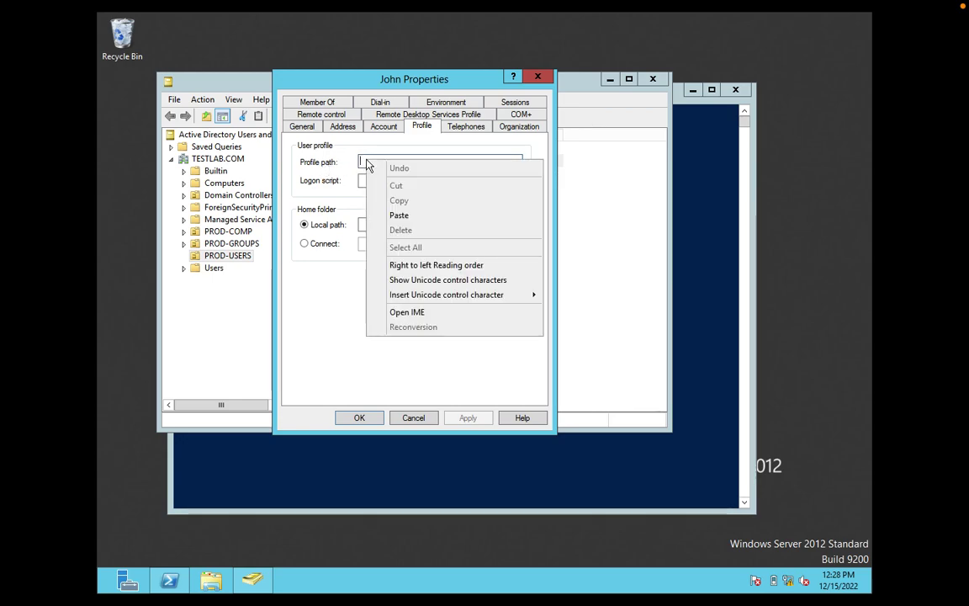
{"action": "left_click", "coordinate": [400, 215]}
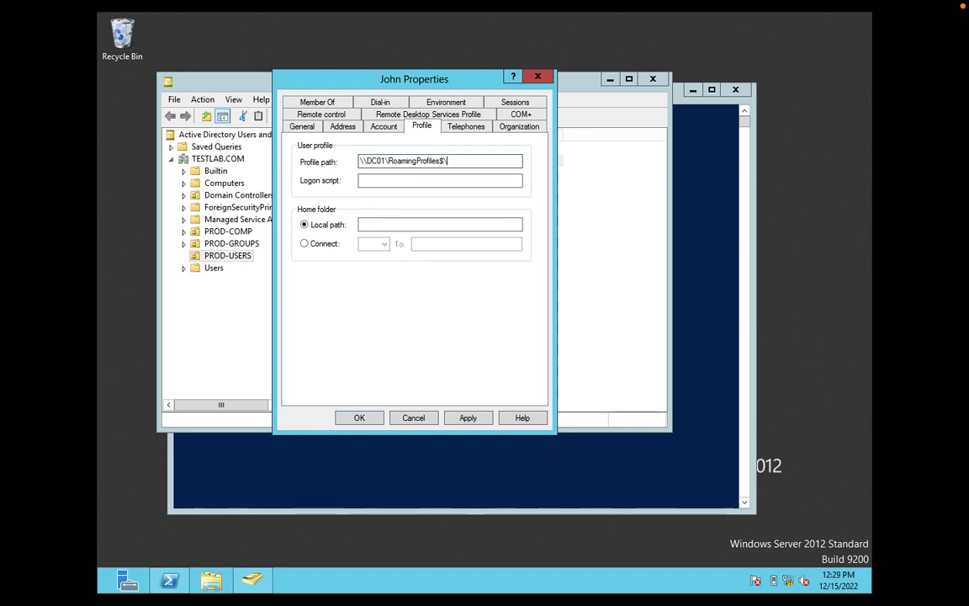
{"action": "type", "text": "%username%"}
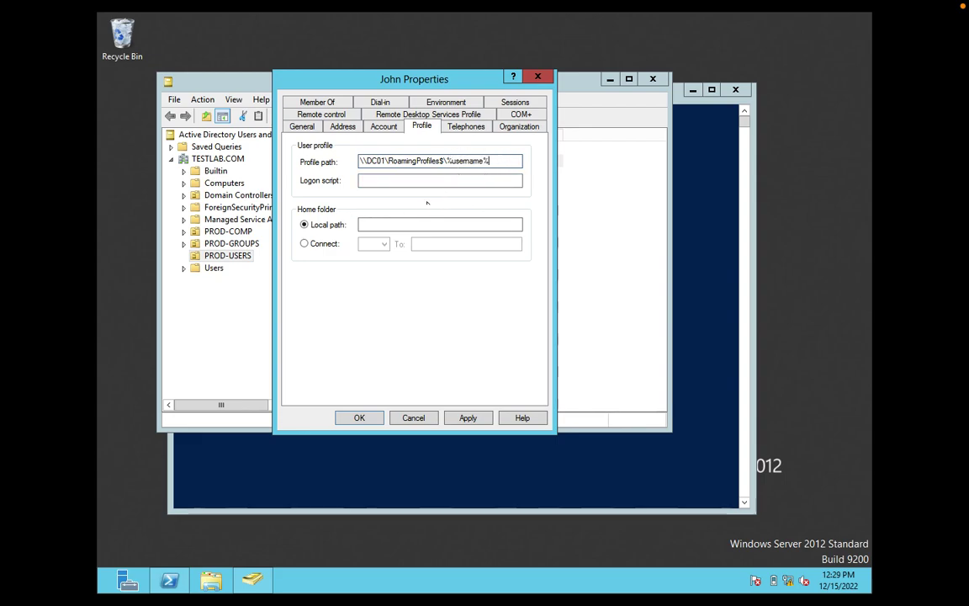
{"action": "left_click", "coordinate": [468, 419]}
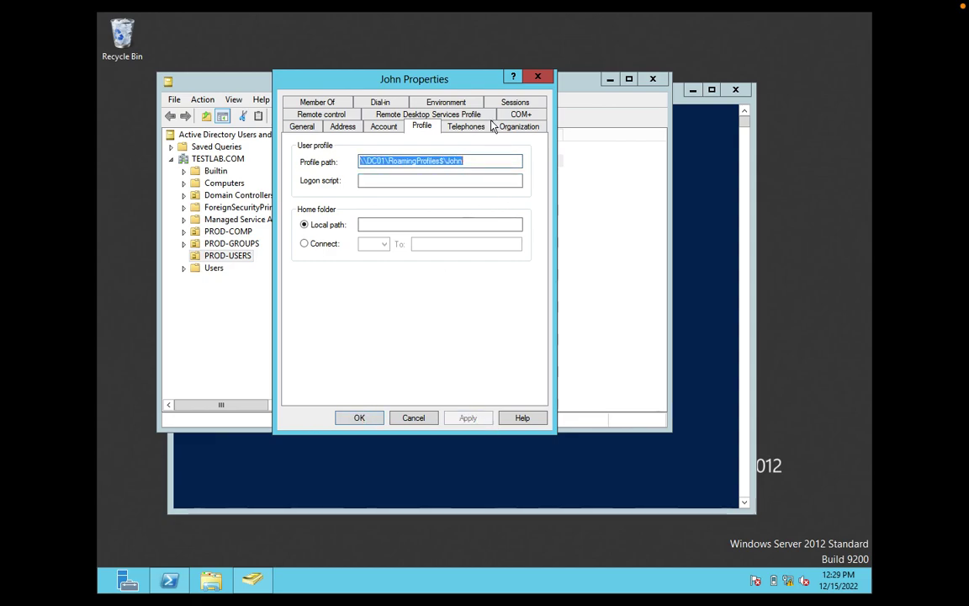
{"action": "left_click", "coordinate": [357, 419]}
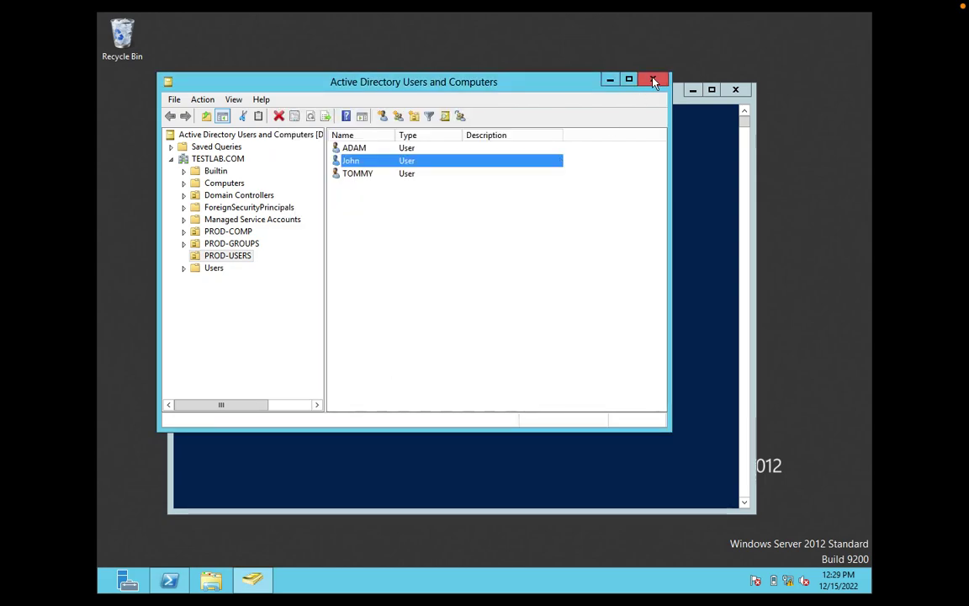
{"action": "left_click", "coordinate": [653, 80]}
Reopen the directory console with dsa.msc and begin a password reset for the middle user
{"action": "key", "text": "Up"}
{"action": "key", "text": "Return"}
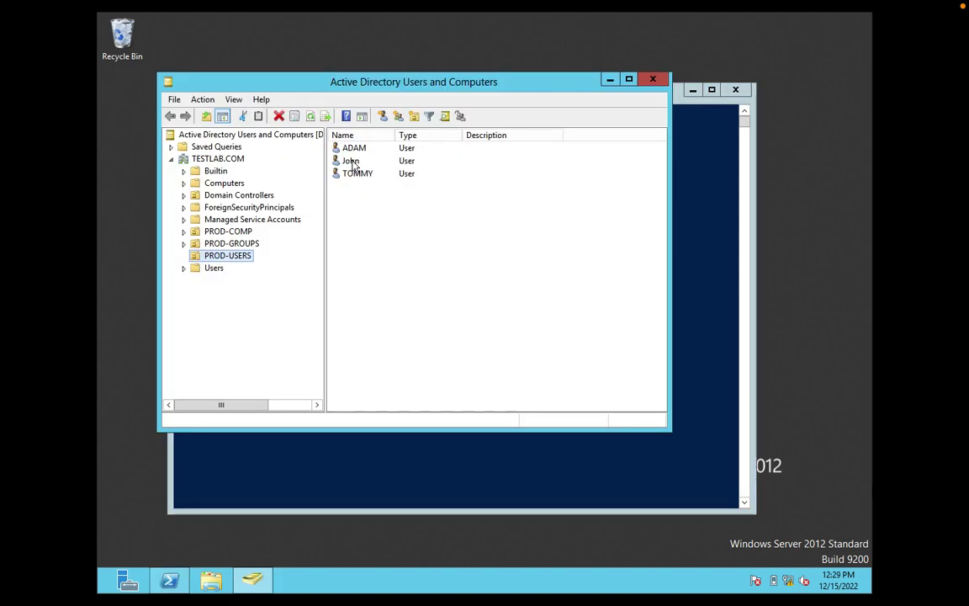
{"action": "left_click", "coordinate": [354, 166]}
{"action": "right_click", "coordinate": [354, 165]}
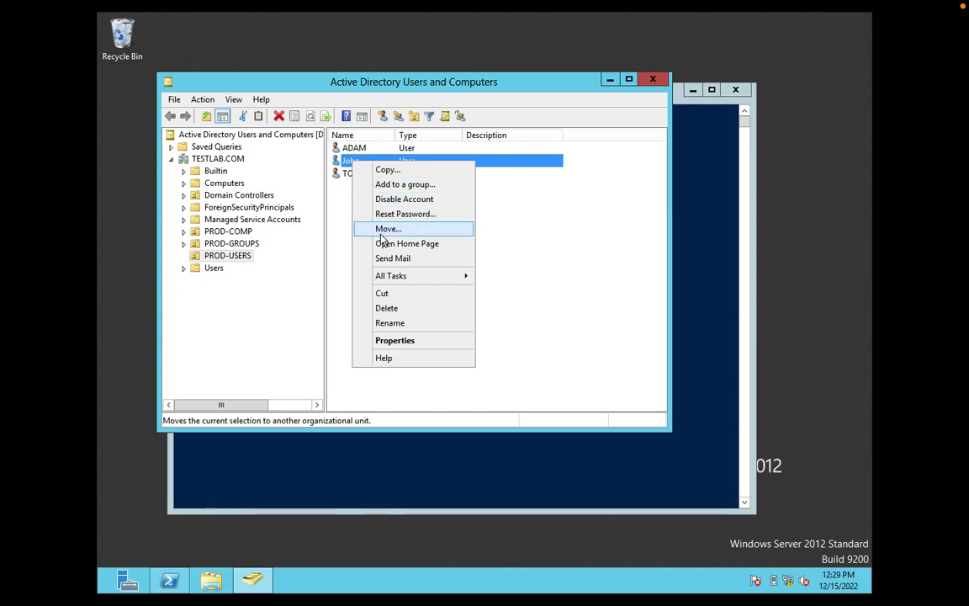
{"action": "left_click", "coordinate": [402, 214]}
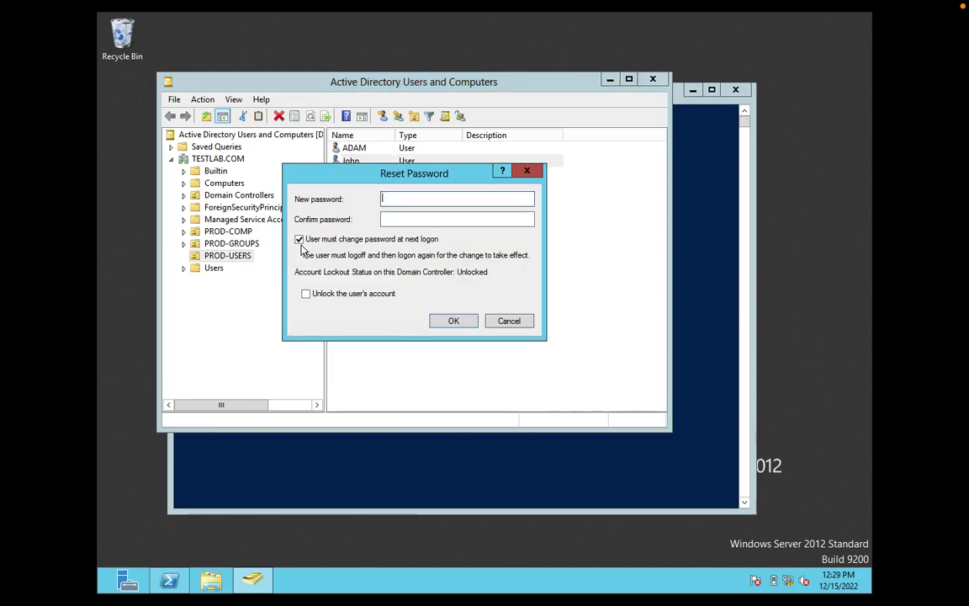
Untick 'User must change password at next logon', enter and confirm the new password, and confirm
{"action": "left_click", "coordinate": [300, 240]}
{"action": "left_click", "coordinate": [398, 199]}
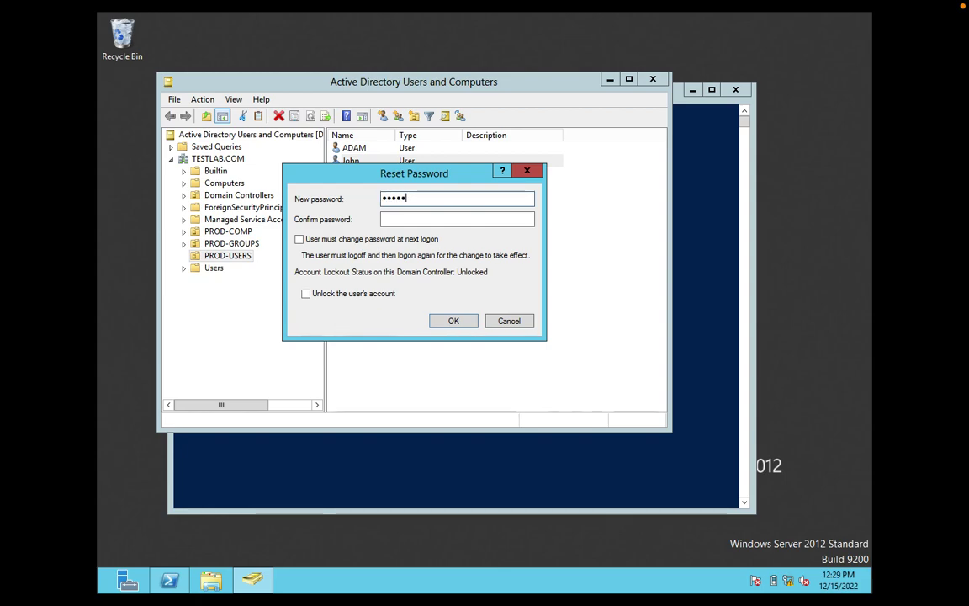
{"action": "key", "text": "Tab"}
{"action": "type", "text": "P"}
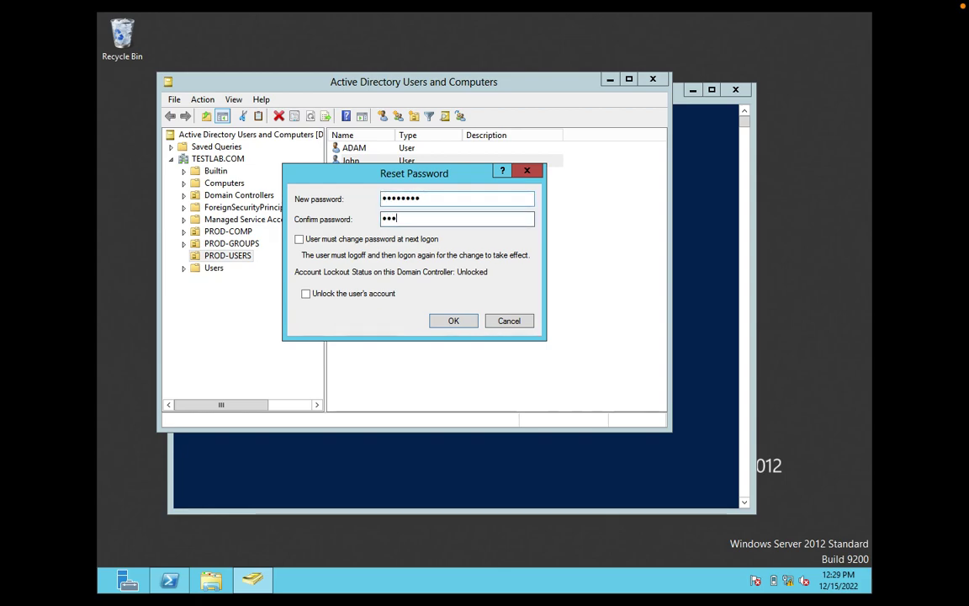
{"action": "left_click", "coordinate": [450, 322]}
{"action": "left_click", "coordinate": [564, 346]}
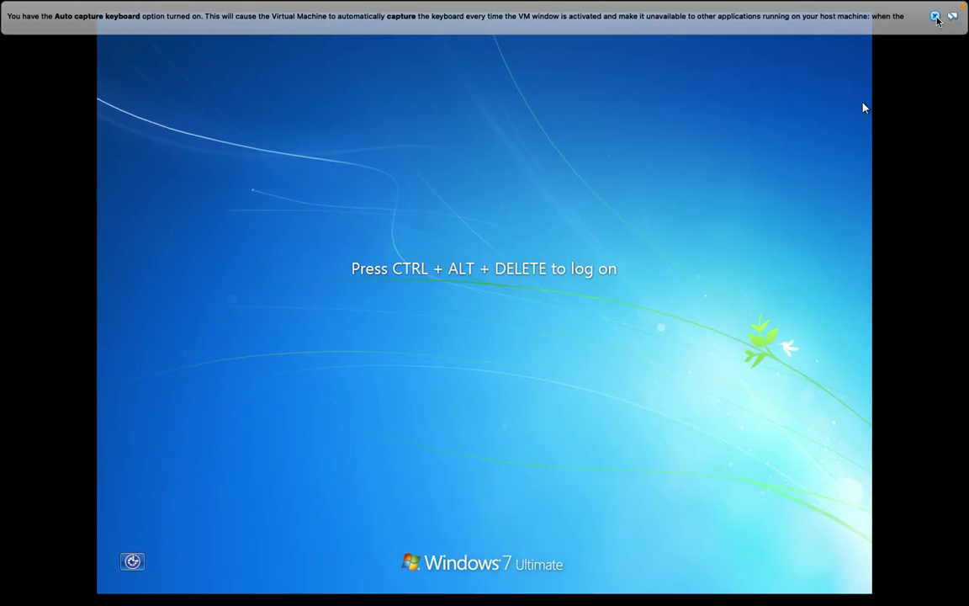
Send Ctrl-Alt-Del to the Windows 7 VM and choose Switch User, then Other User
{"action": "mouse_move", "coordinate": [136, 4]}
{"action": "left_click", "coordinate": [203, 7]}
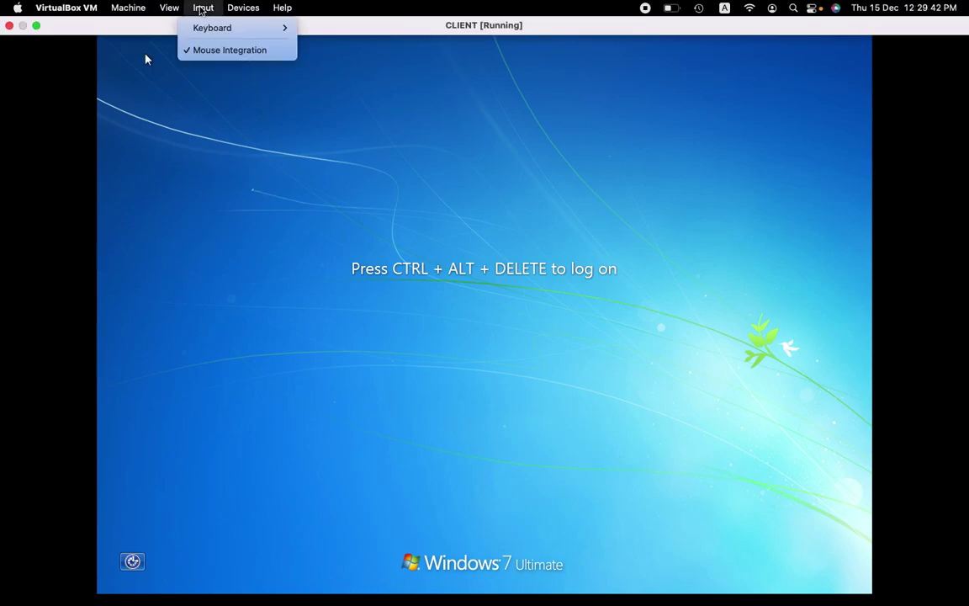
{"action": "mouse_move", "coordinate": [217, 29]}
{"action": "left_click", "coordinate": [376, 65]}
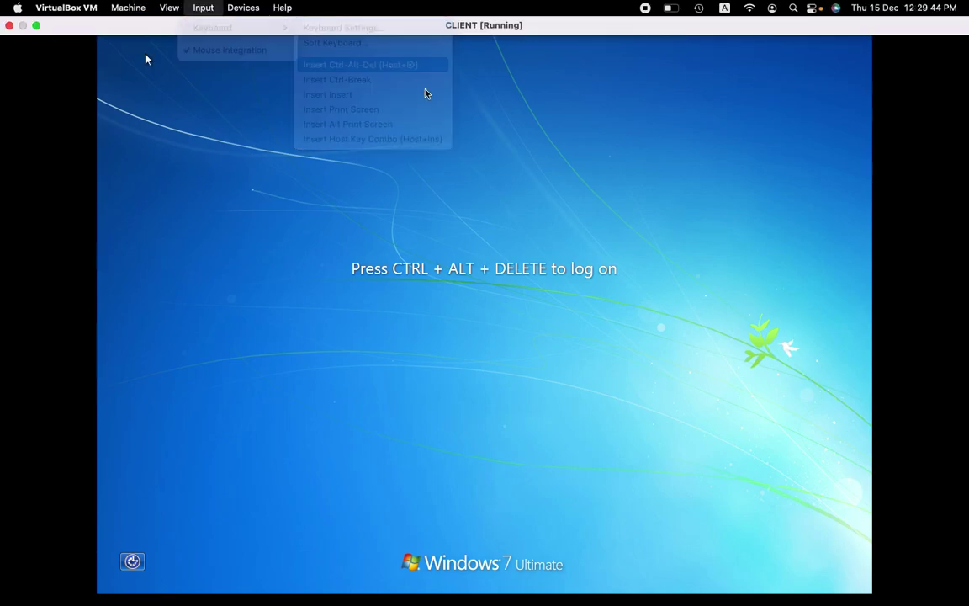
{"action": "left_click", "coordinate": [475, 438]}
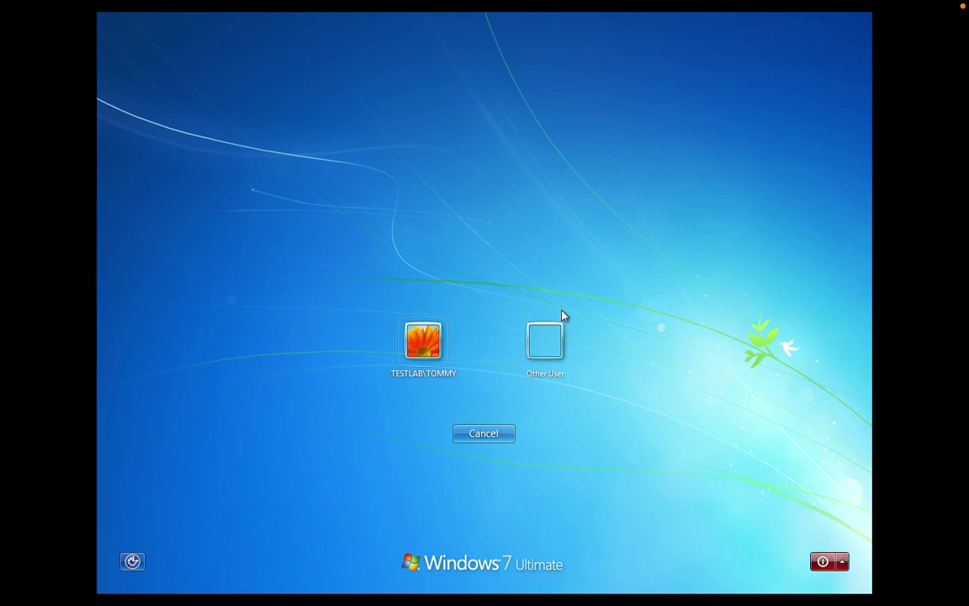
{"action": "left_click", "coordinate": [551, 351]}
Enter the domain user's name and password and log on
{"action": "type", "text": "h"}
{"action": "key", "text": "BackSpace"}
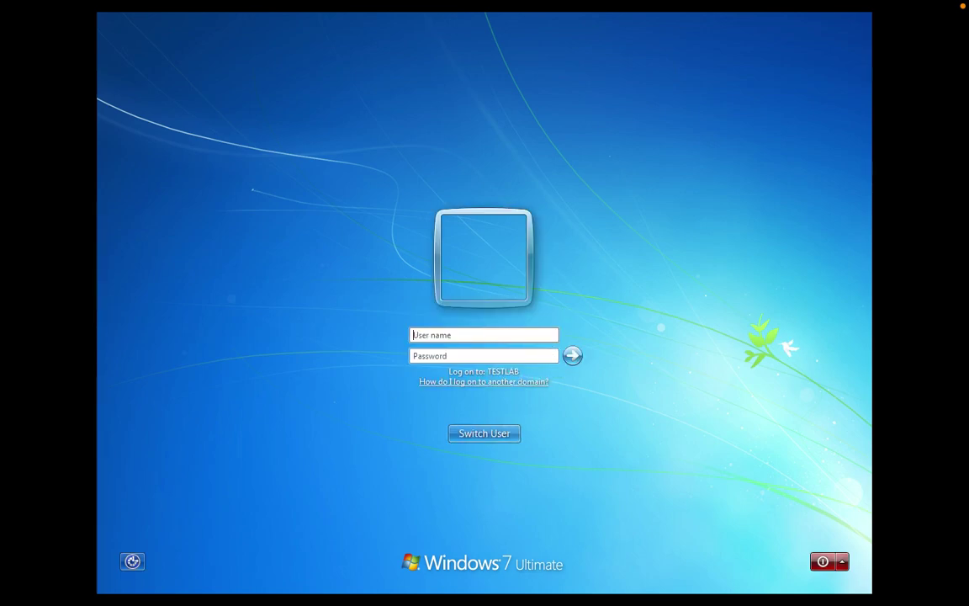
{"action": "type", "text": "john"}
{"action": "key", "text": "Tab"}
{"action": "type", "text": "p"}
{"action": "key", "text": "Return"}
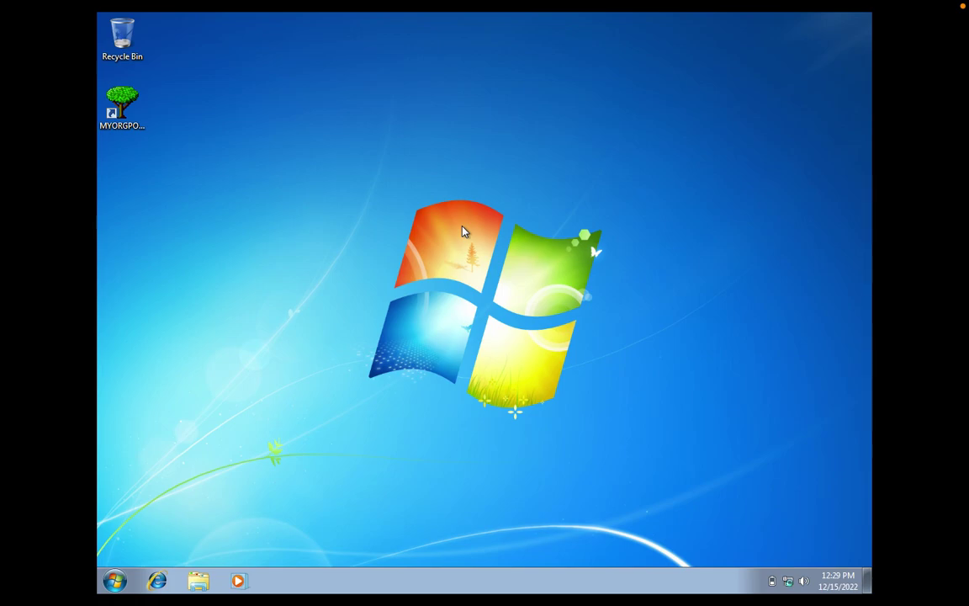
{"action": "left_click", "coordinate": [114, 581]}
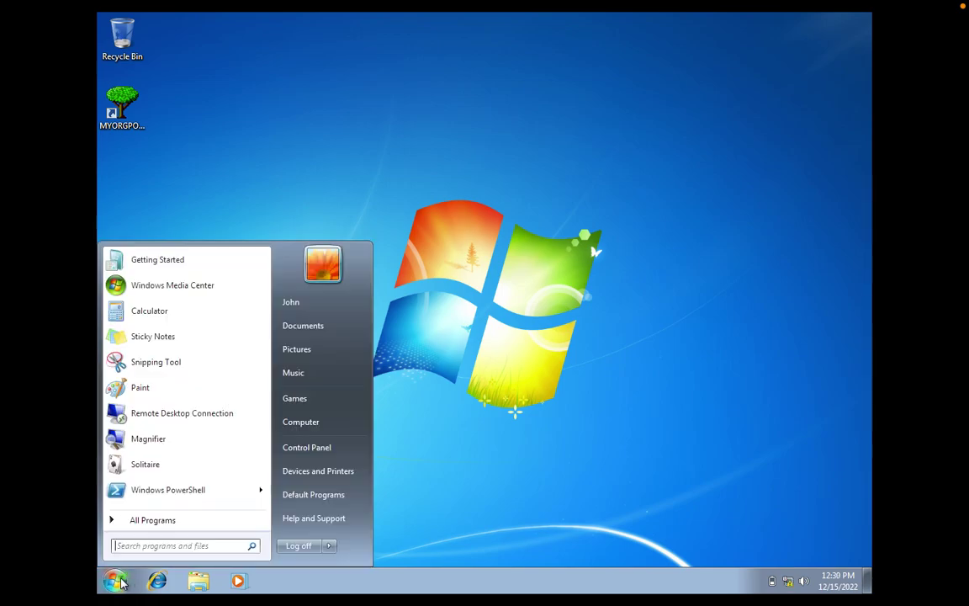
{"action": "right_click", "coordinate": [328, 422]}
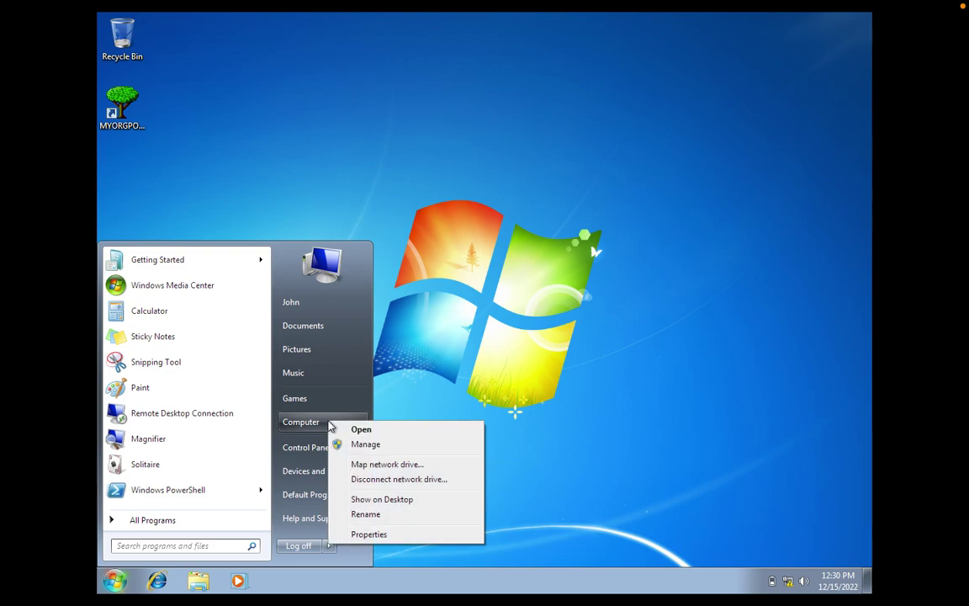
{"action": "left_click", "coordinate": [382, 534]}
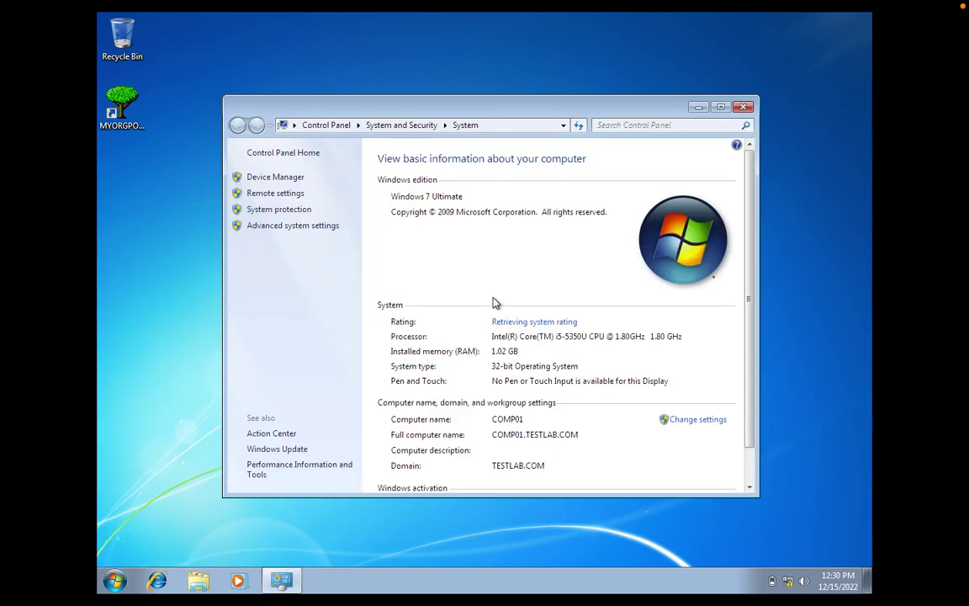
{"action": "left_click", "coordinate": [285, 227]}
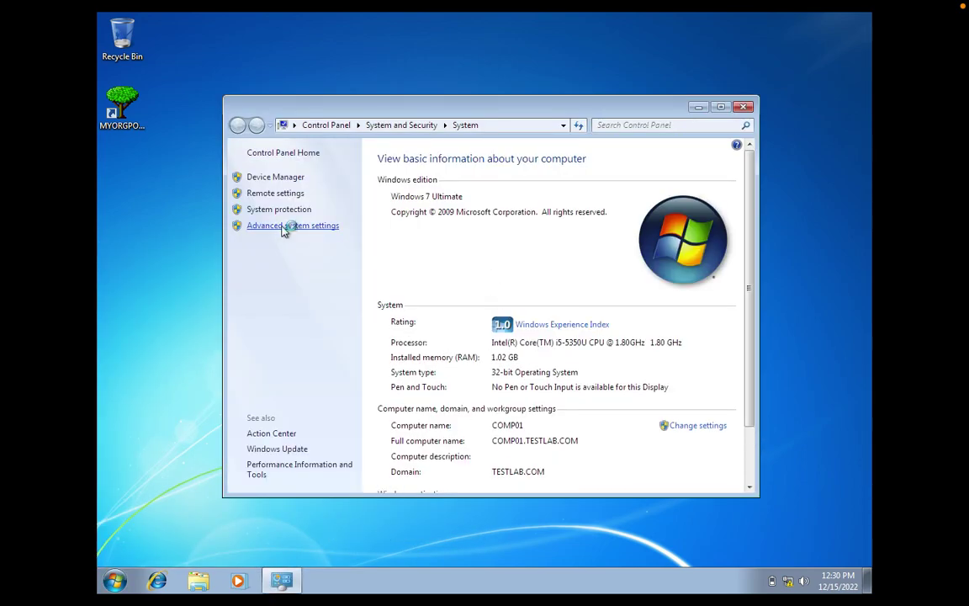
{"action": "type", "text": "administrator"}
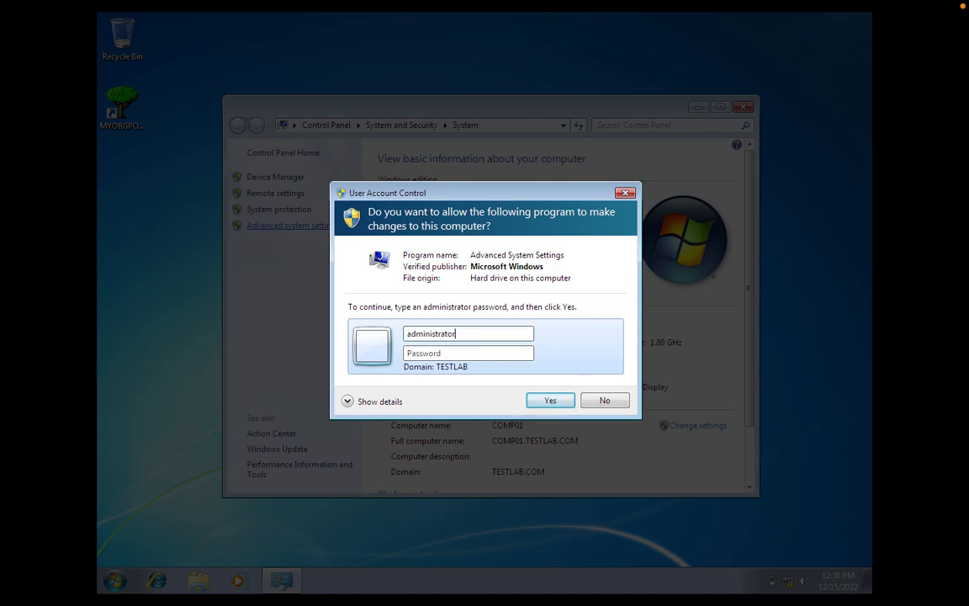
{"action": "type", "text": "P"}
{"action": "key", "text": "Return"}
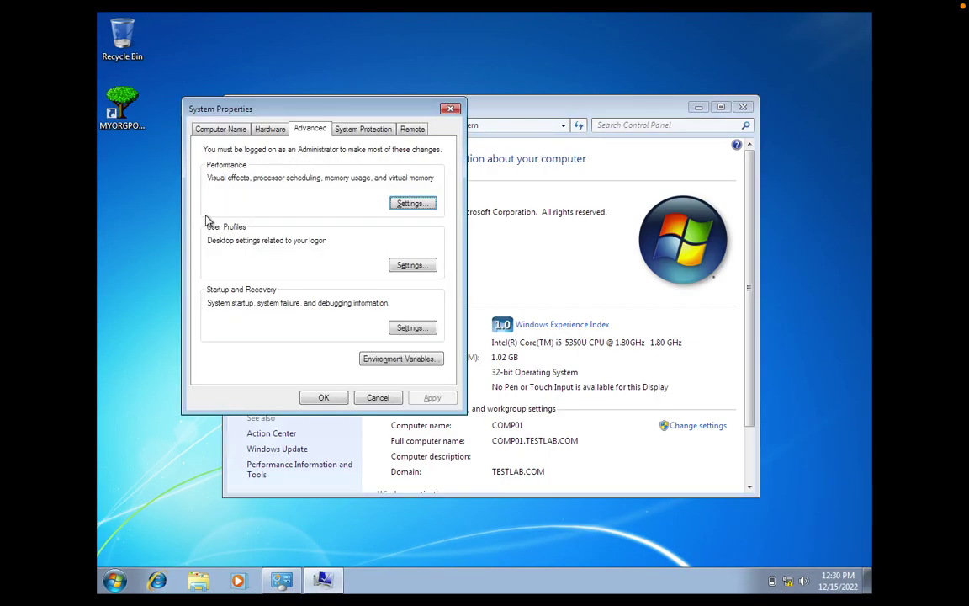
{"action": "left_click", "coordinate": [411, 265]}
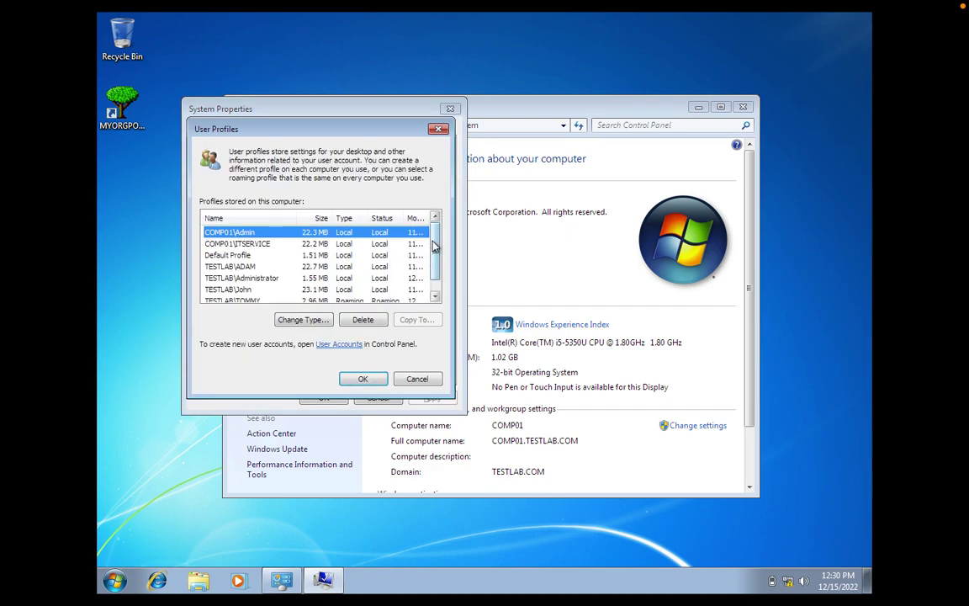
{"action": "left_click_drag", "start_coordinate": [434, 245], "coordinate": [433, 272]}
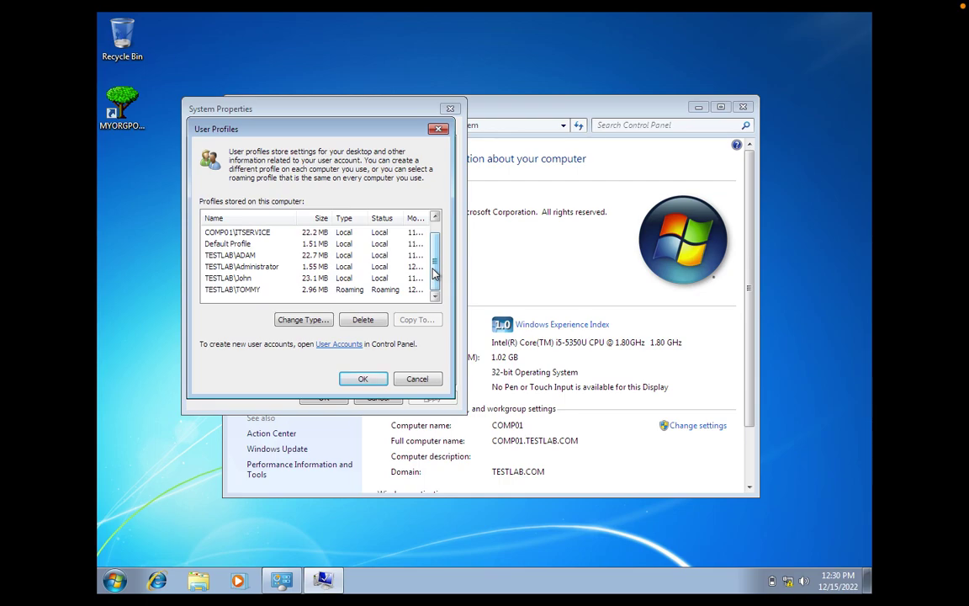
{"action": "left_click", "coordinate": [236, 279]}
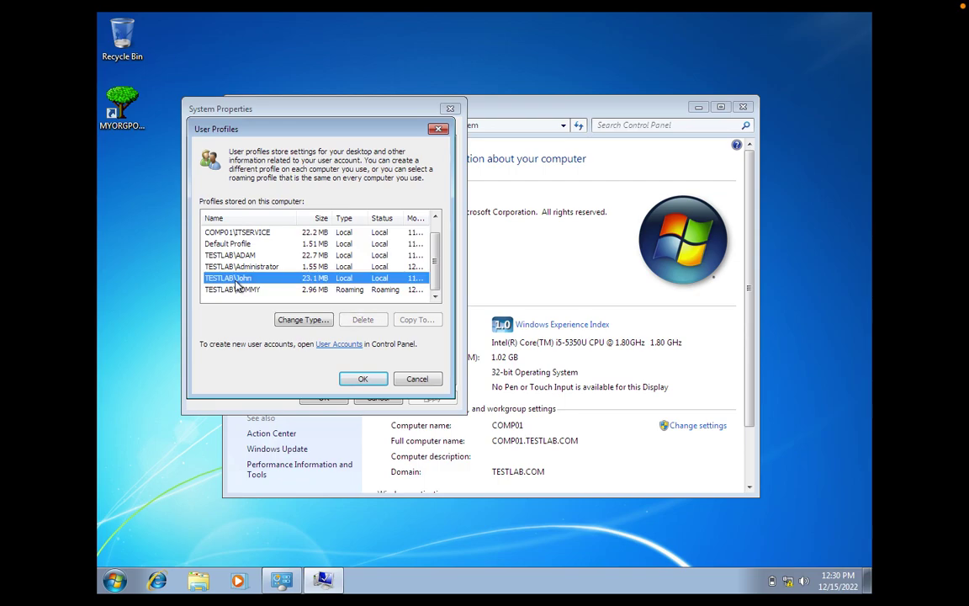
{"action": "left_click", "coordinate": [417, 380]}
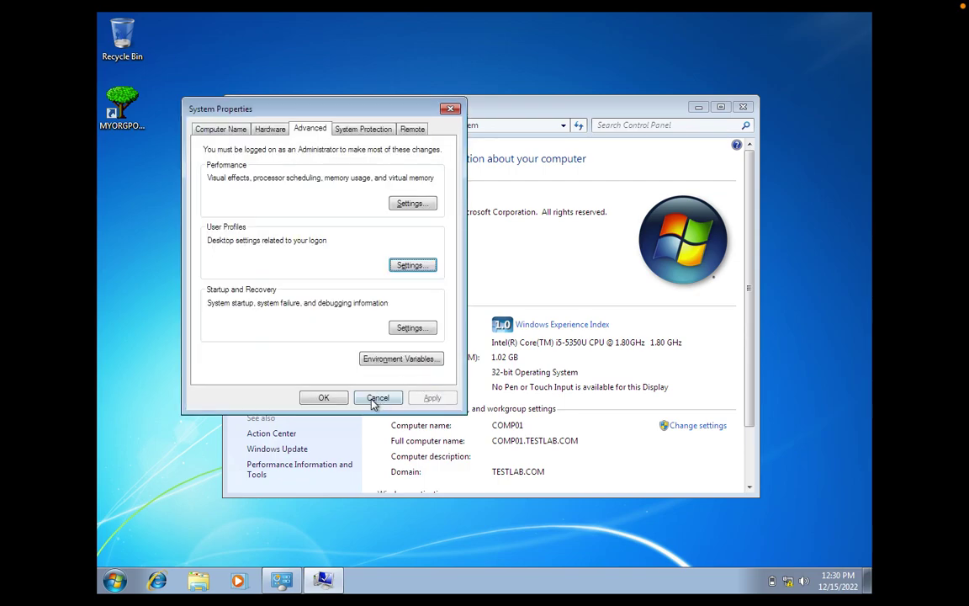
{"action": "left_click", "coordinate": [376, 399]}
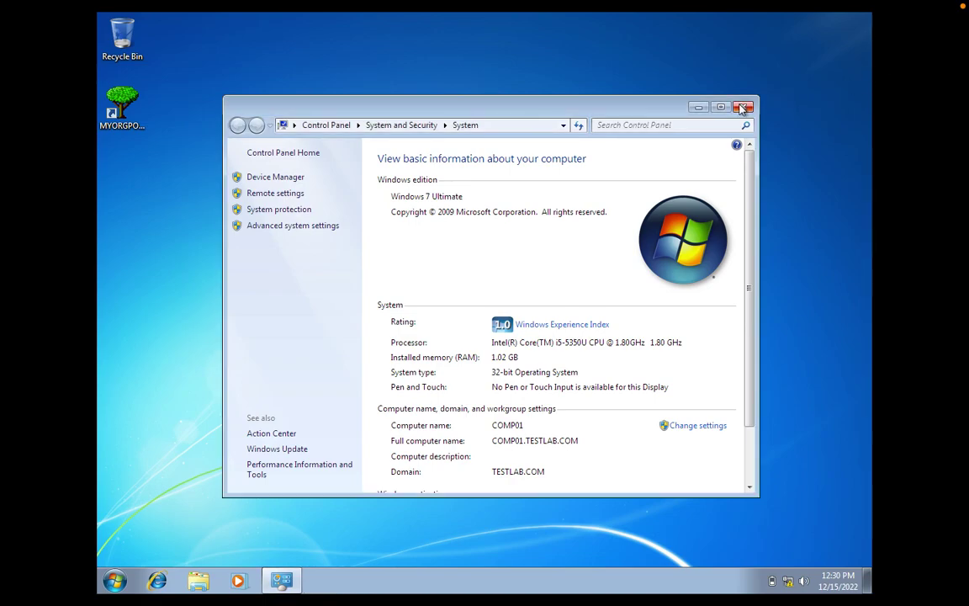
{"action": "left_click", "coordinate": [744, 107]}
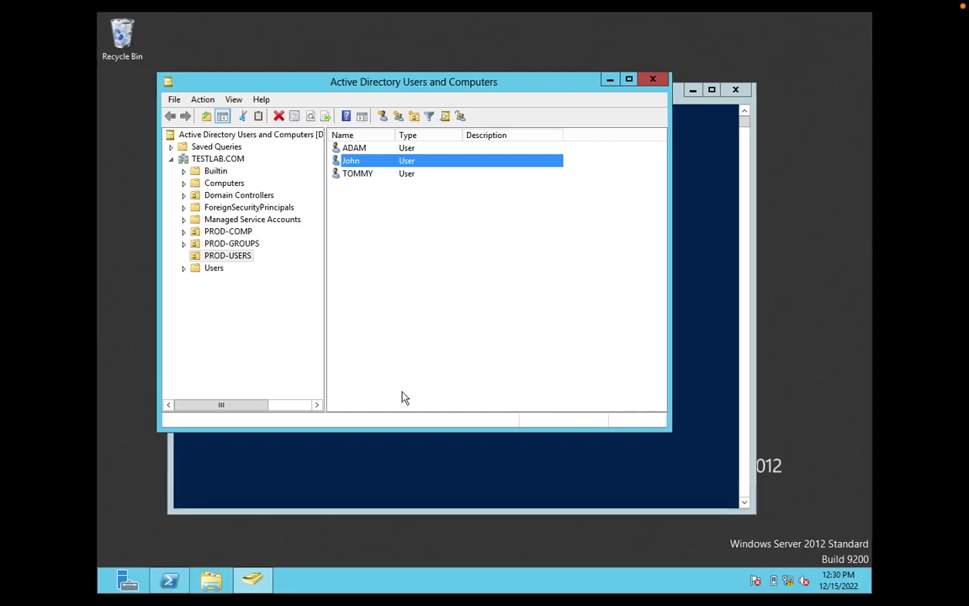
Open the local C:\roamingprofiles$ folder in File Explorer
{"action": "left_click", "coordinate": [402, 396]}
{"action": "left_click", "coordinate": [211, 581]}
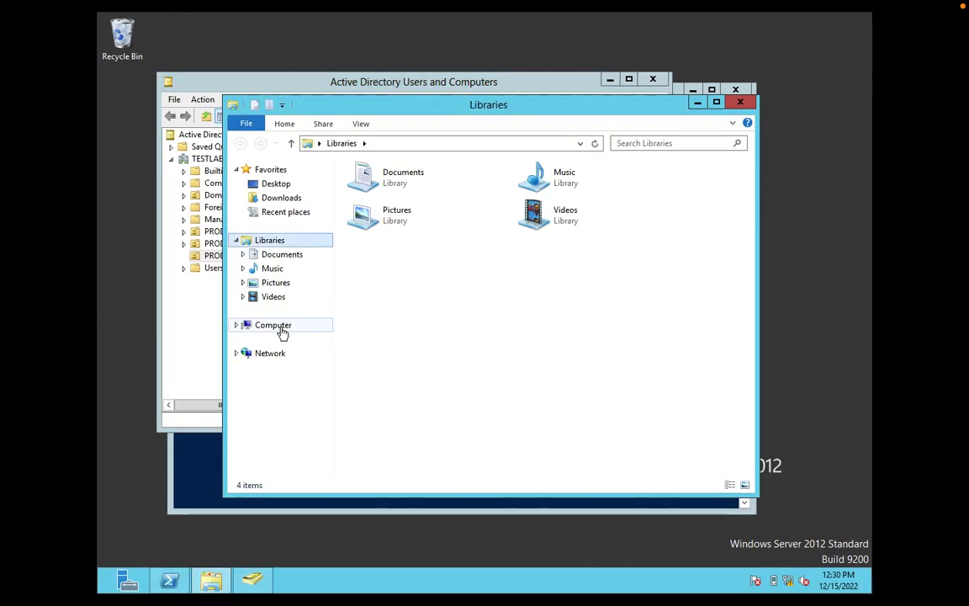
{"action": "left_click", "coordinate": [281, 328]}
{"action": "double_click", "coordinate": [447, 200]}
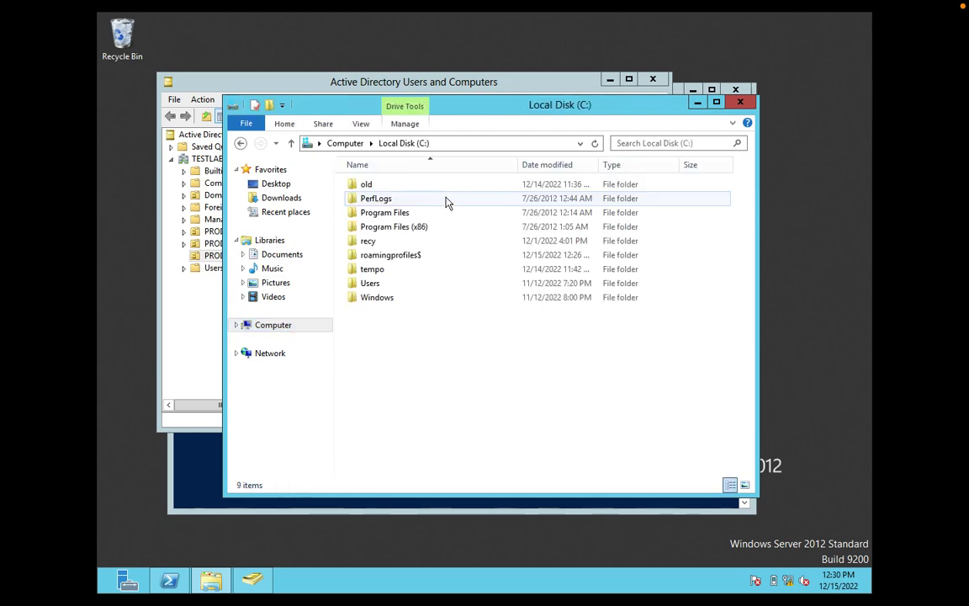
{"action": "left_click", "coordinate": [412, 255]}
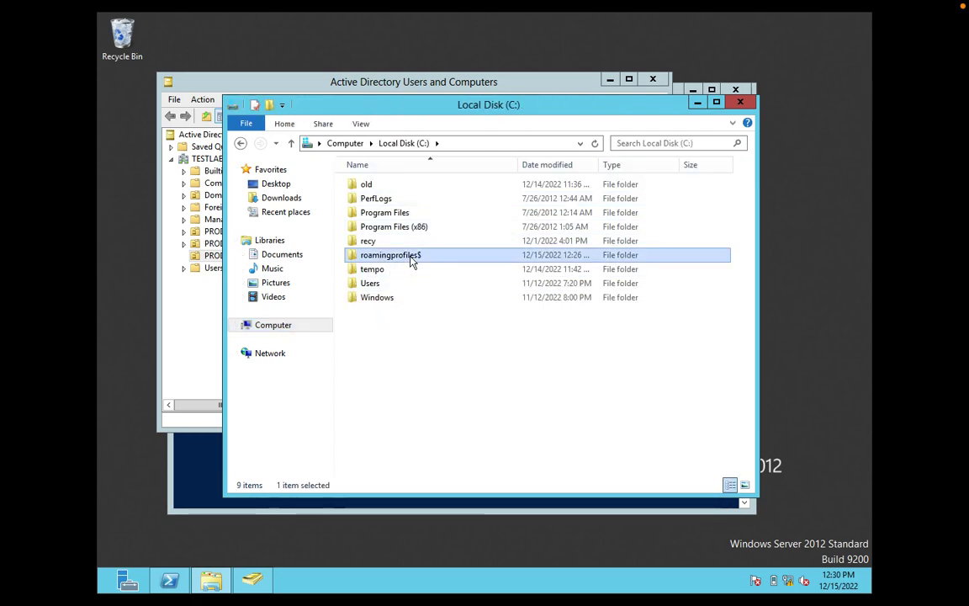
{"action": "double_click", "coordinate": [412, 256]}
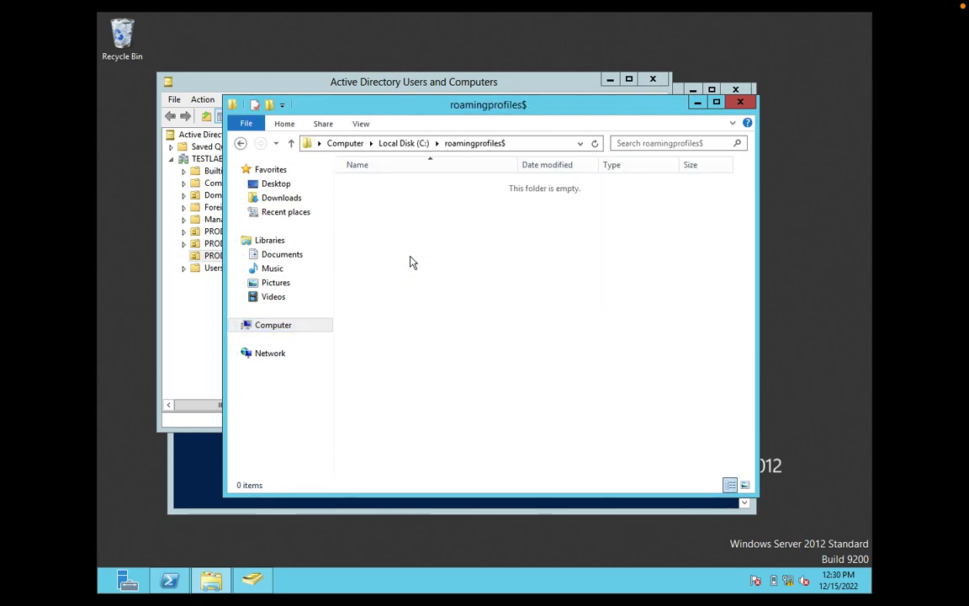
{"action": "left_click", "coordinate": [527, 144]}
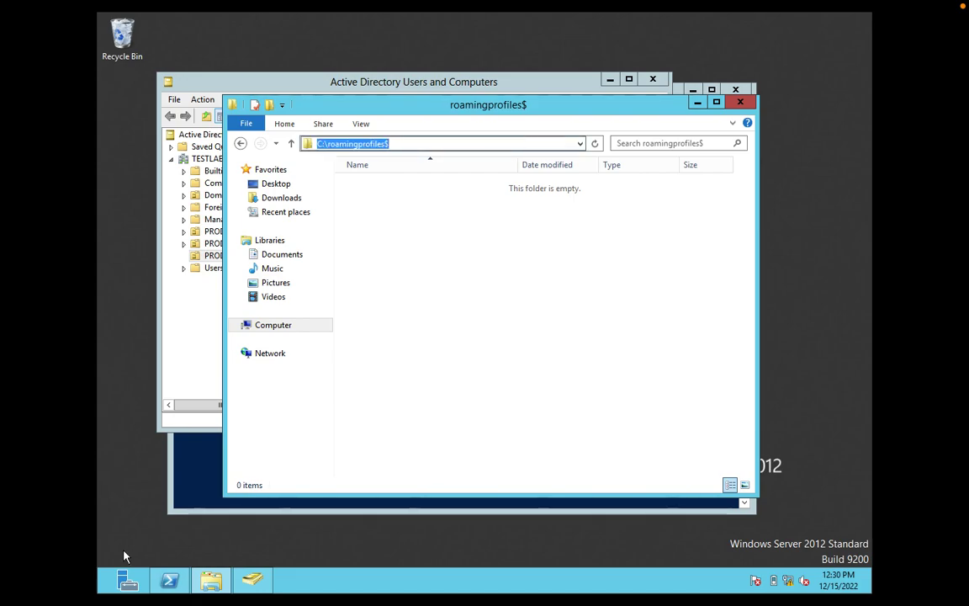
Run \\DC01\roamingprofiles$ after correcting the share name in the Run box
{"action": "mouse_move", "coordinate": [98, 599]}
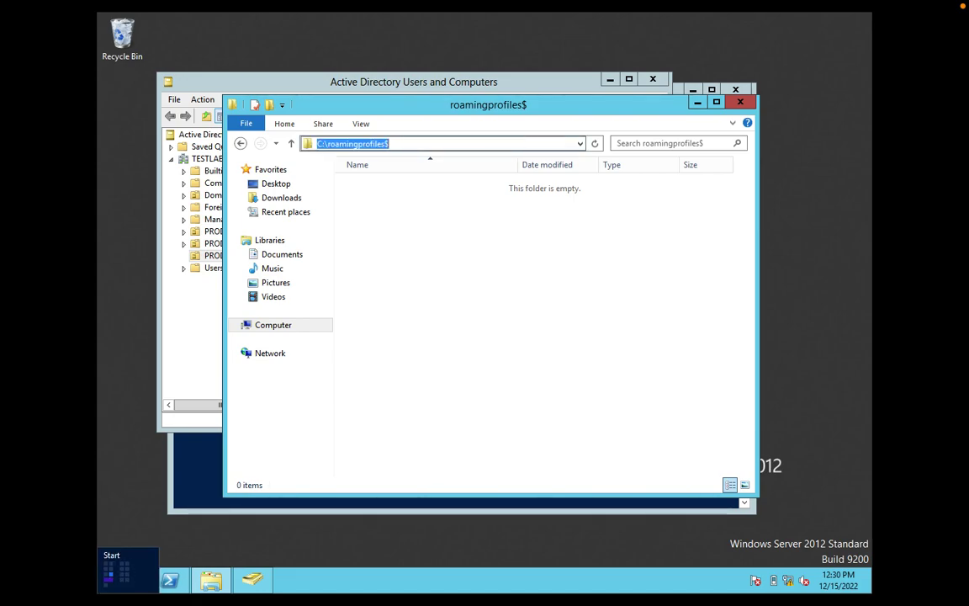
{"action": "right_click", "coordinate": [112, 588]}
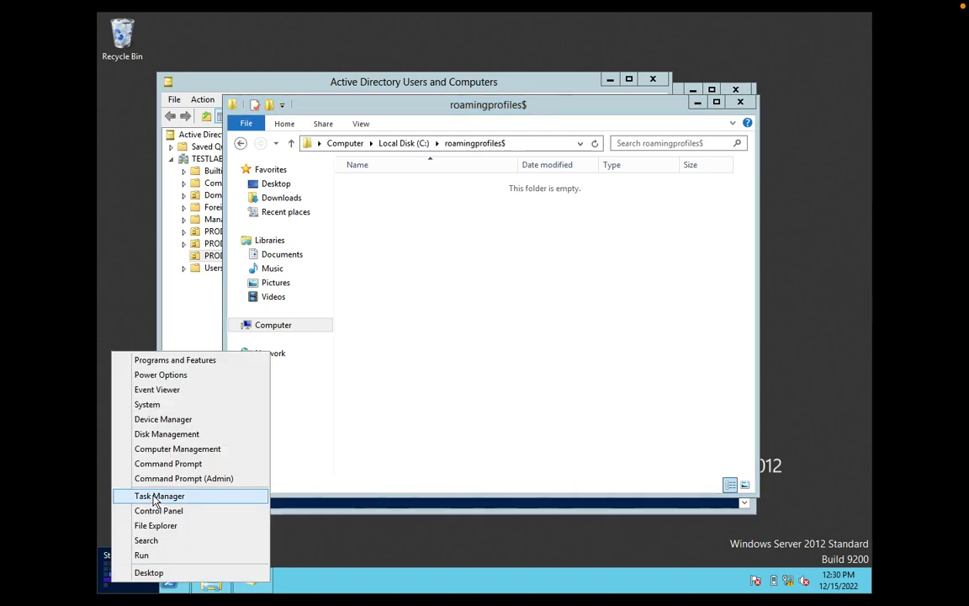
{"action": "left_click", "coordinate": [149, 558]}
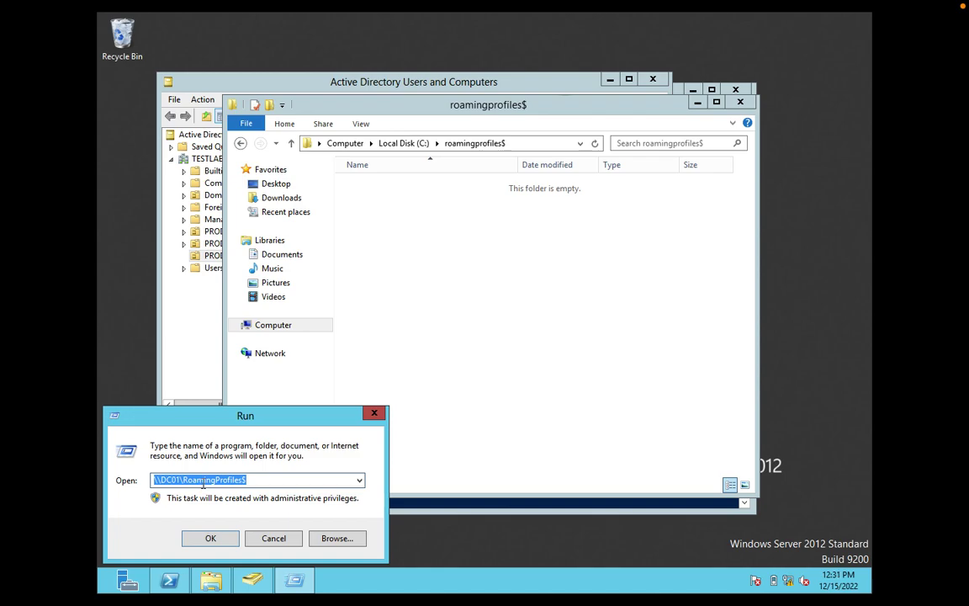
{"action": "left_click", "coordinate": [241, 480]}
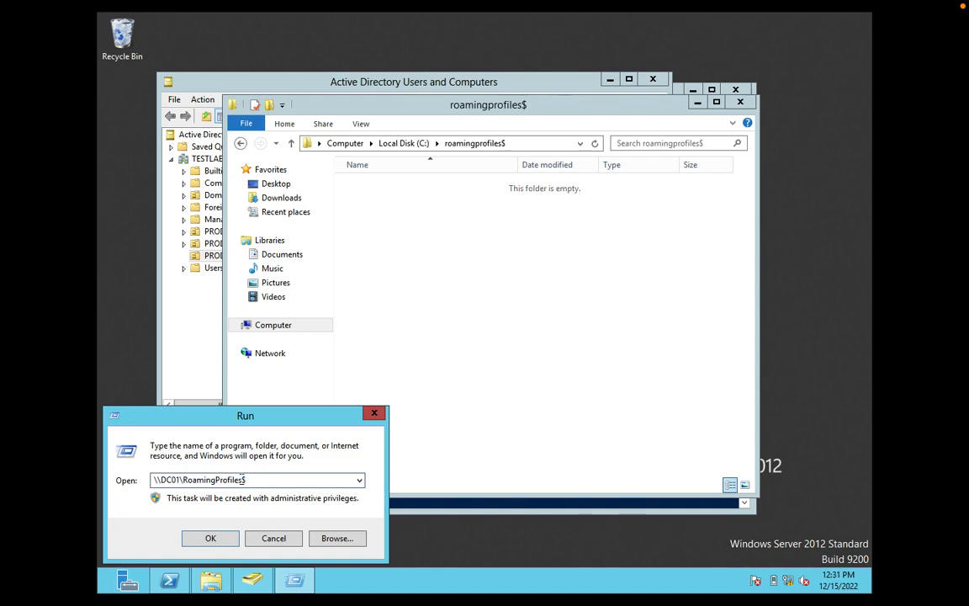
{"action": "key", "text": "BackSpace"}
{"action": "key", "text": "BackSpace"}
{"action": "key", "text": "BackSpace"}
{"action": "key", "text": "BackSpace"}
{"action": "key", "text": "BackSpace"}
{"action": "key", "text": "BackSpace"}
{"action": "key", "text": "BackSpace"}
{"action": "key", "text": "BackSpace"}
{"action": "key", "text": "BackSpace"}
{"action": "key", "text": "BackSpace"}
{"action": "key", "text": "BackSpace"}
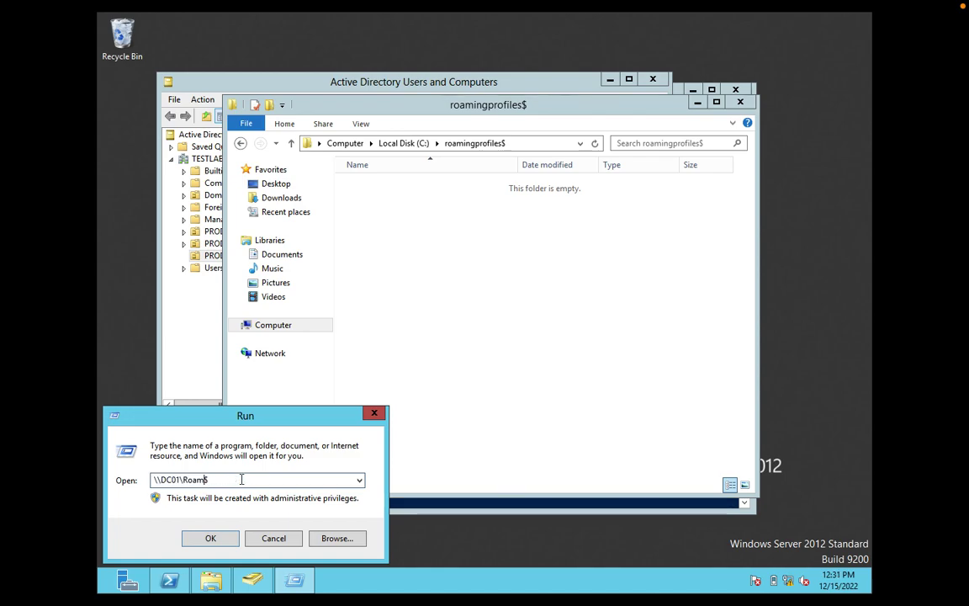
{"action": "key", "text": "BackSpace"}
{"action": "type", "text": "roamingprofiles"}
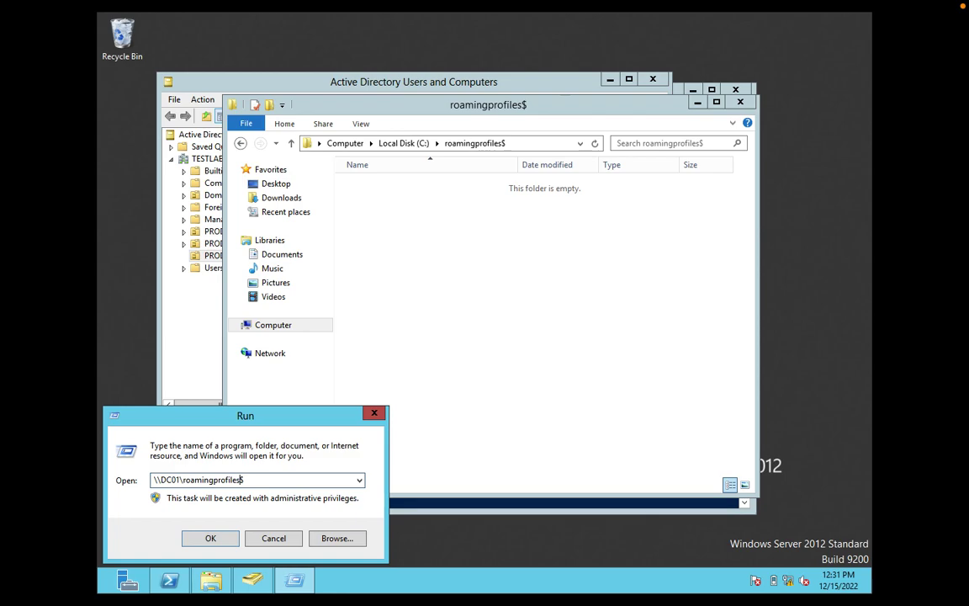
{"action": "key", "text": "Return"}
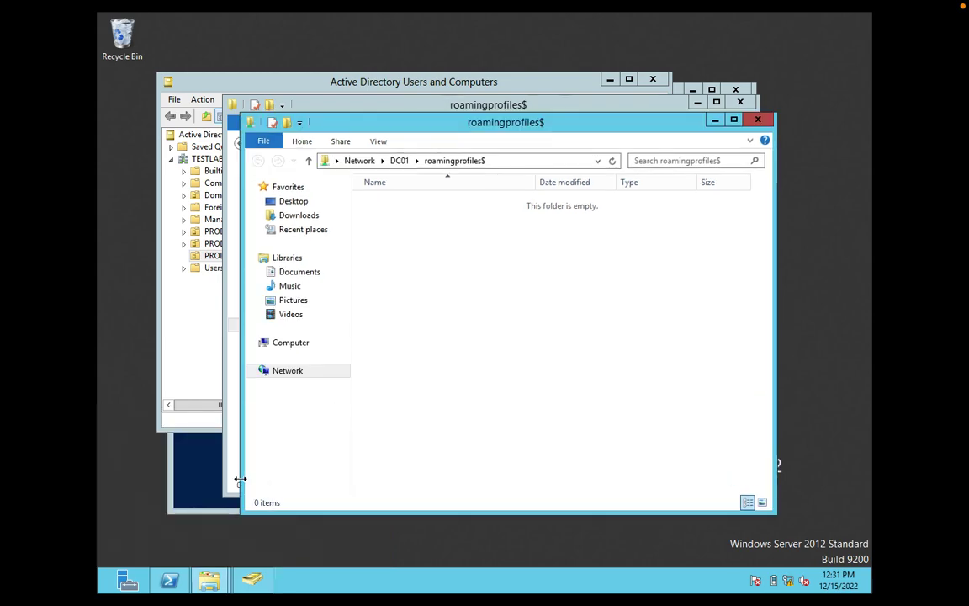
Copy the share's address-bar path, then close both roamingprofiles$ windows
{"action": "left_click", "coordinate": [447, 160]}
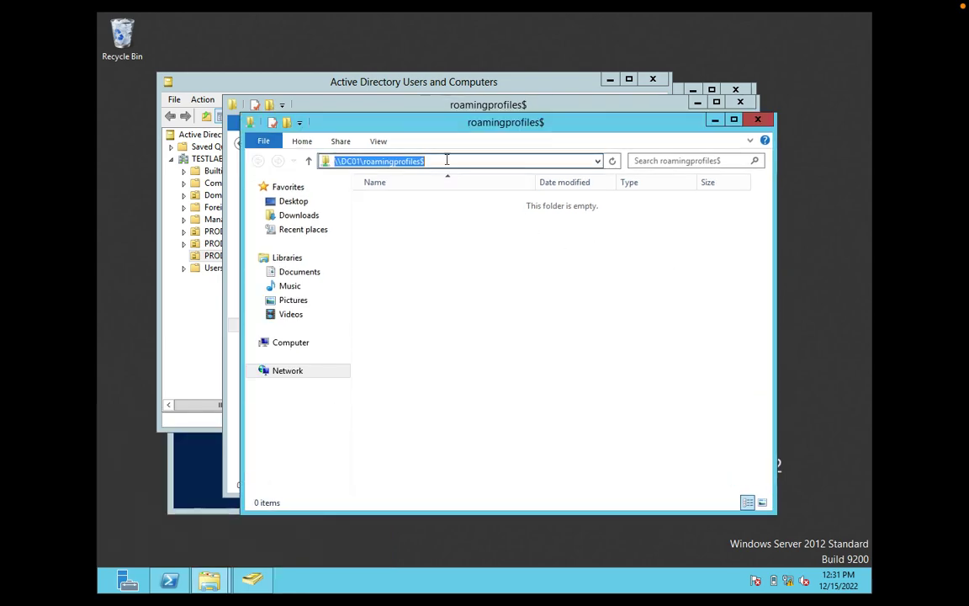
{"action": "right_click", "coordinate": [405, 160]}
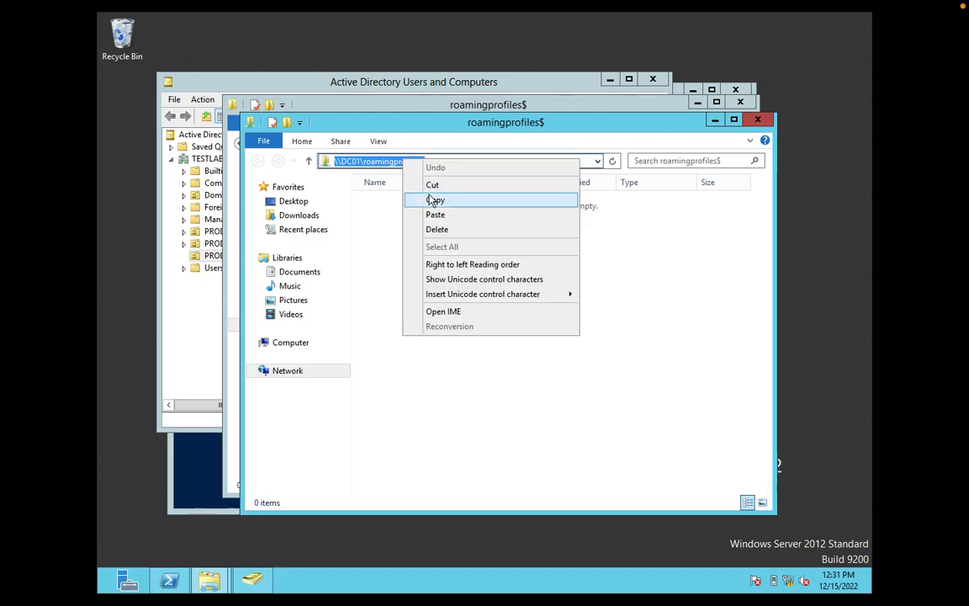
{"action": "left_click", "coordinate": [439, 201]}
{"action": "left_click", "coordinate": [758, 123]}
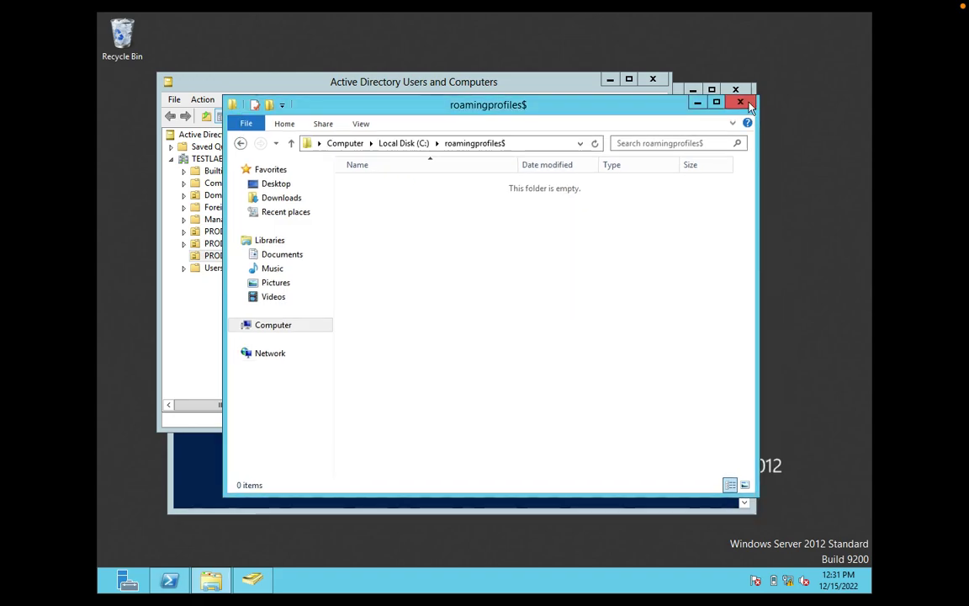
{"action": "left_click", "coordinate": [741, 102]}
Select the old share portion of the user's profile path on the Profile tab
{"action": "double_click", "coordinate": [360, 162]}
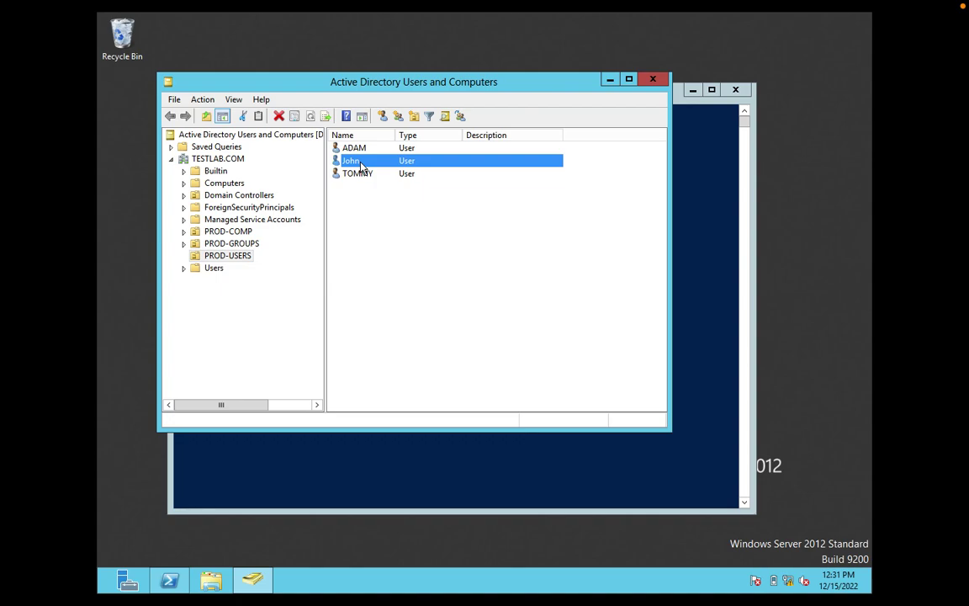
{"action": "left_click", "coordinate": [423, 126]}
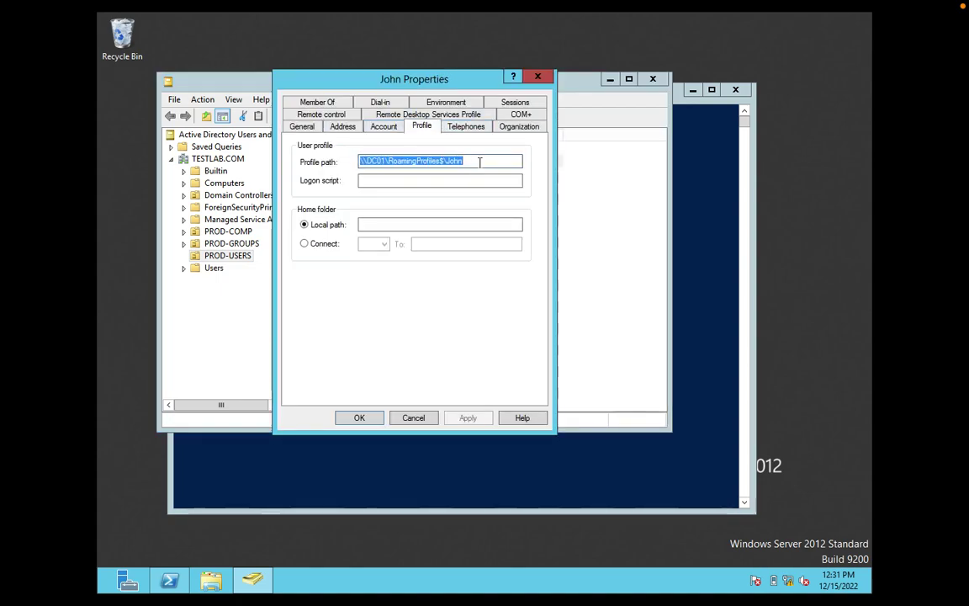
{"action": "left_click", "coordinate": [451, 160]}
{"action": "left_click_drag", "start_coordinate": [451, 159], "coordinate": [210, 152]}
Paste \\DC01\roamingprofiles$ with a trailing backslash over it, save, and close the console
{"action": "right_click", "coordinate": [437, 160]}
{"action": "left_click", "coordinate": [466, 217]}
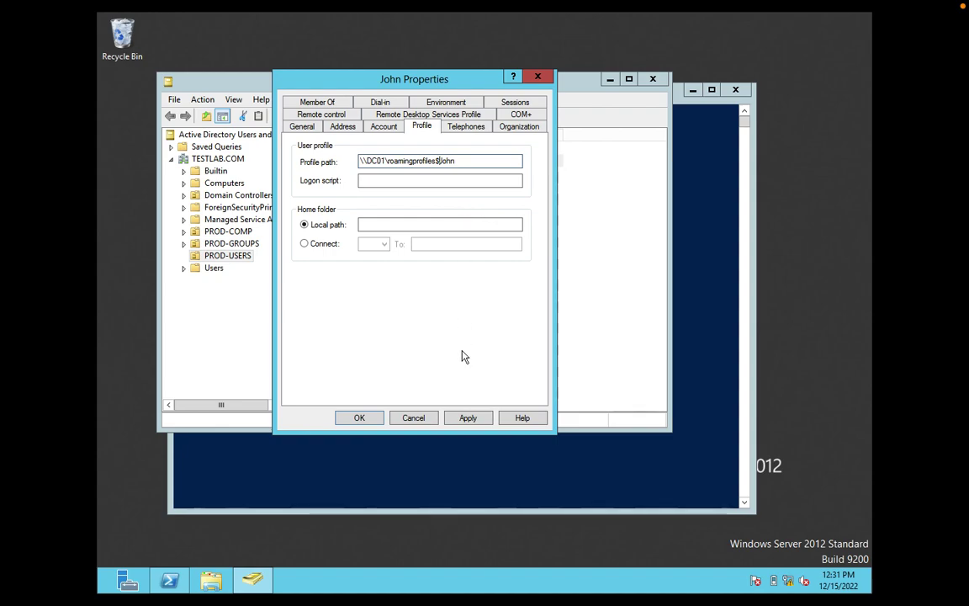
{"action": "type", "text": "\\"}
{"action": "left_click", "coordinate": [459, 419]}
{"action": "left_click", "coordinate": [360, 419]}
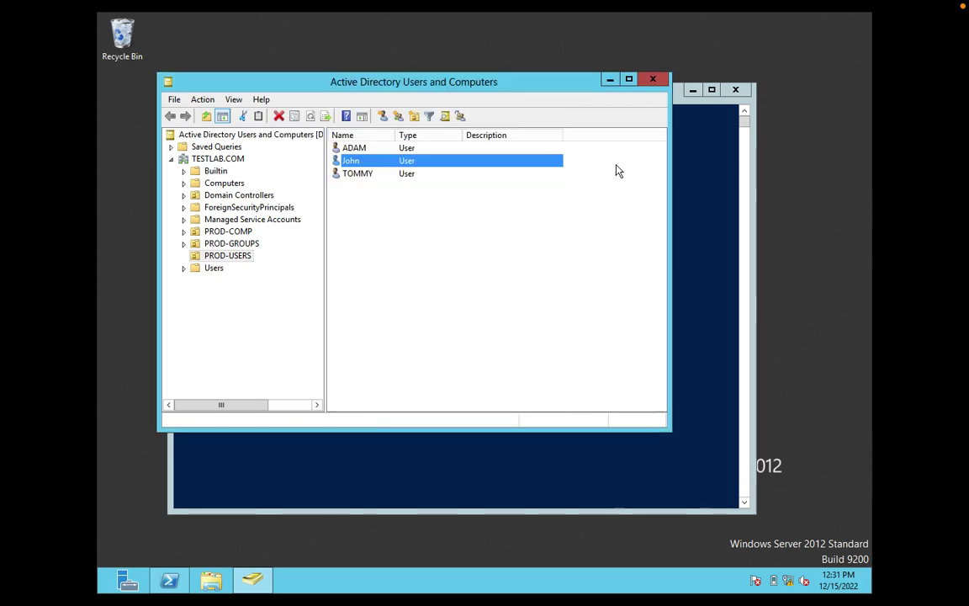
{"action": "left_click", "coordinate": [652, 79]}
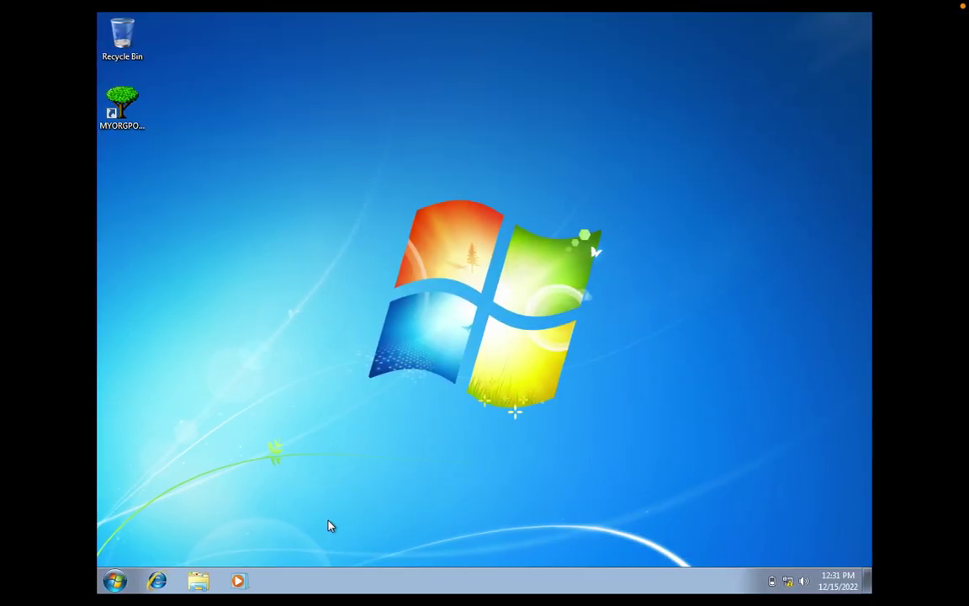
Log off Windows and log back on as the domain user via Ctrl-Alt-Del
{"action": "left_click", "coordinate": [115, 580]}
{"action": "left_click", "coordinate": [301, 547]}
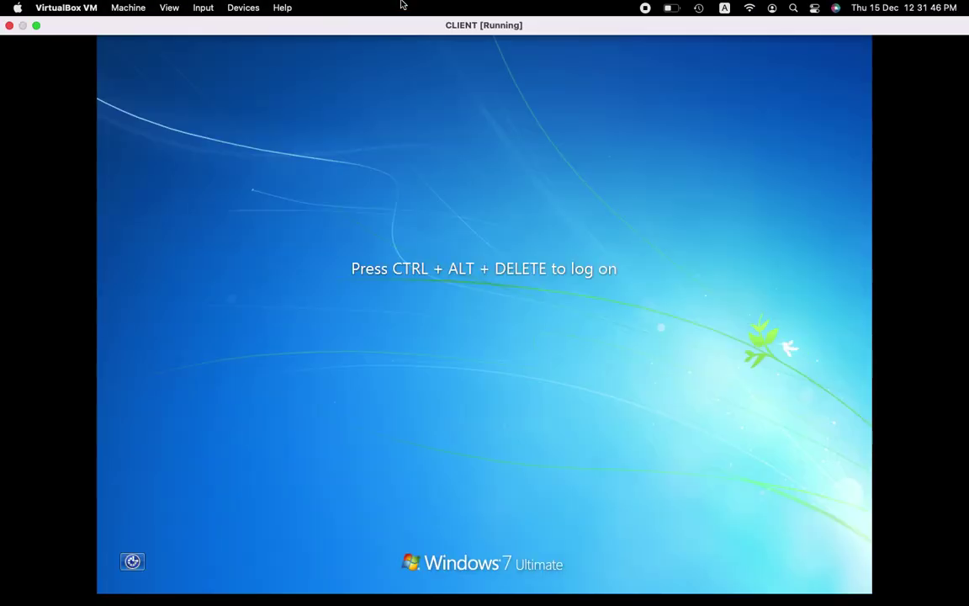
{"action": "left_click", "coordinate": [210, 8]}
{"action": "mouse_move", "coordinate": [277, 27]}
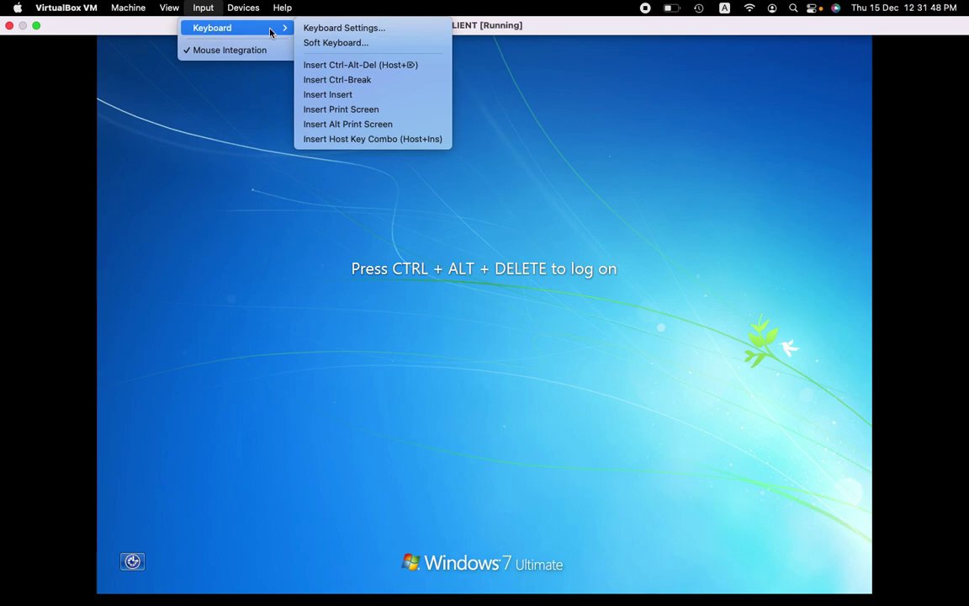
{"action": "left_click", "coordinate": [367, 63]}
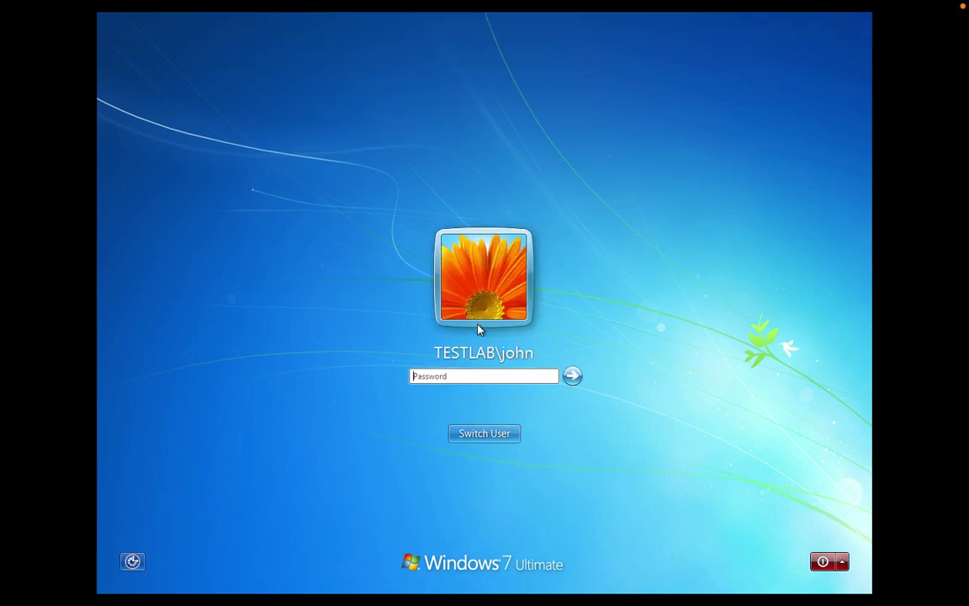
{"action": "type", "text": "•••••••"}
{"action": "key", "text": "Return"}
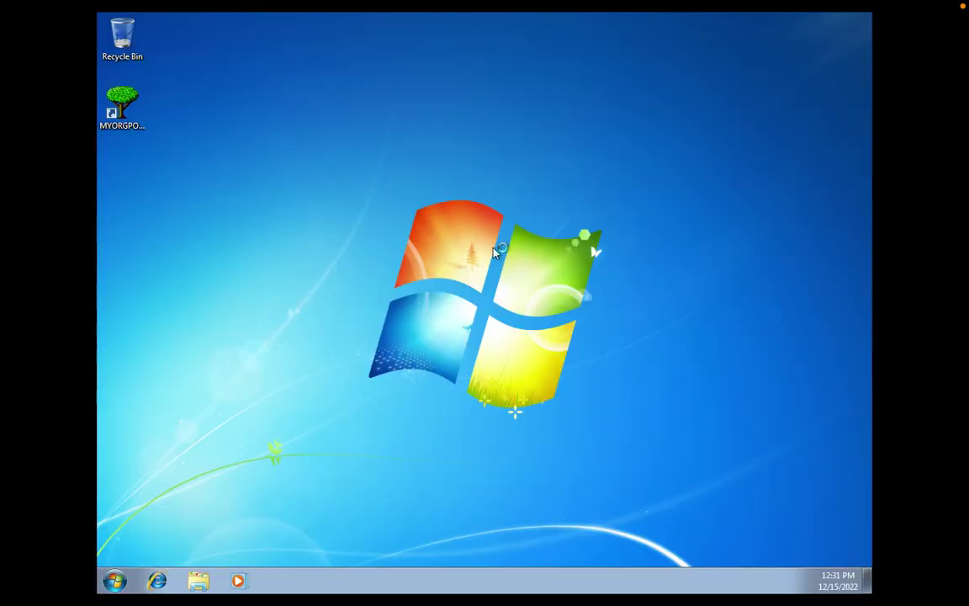
Open Advanced system settings from Computer's Properties in the Start menu
{"action": "left_click", "coordinate": [104, 583]}
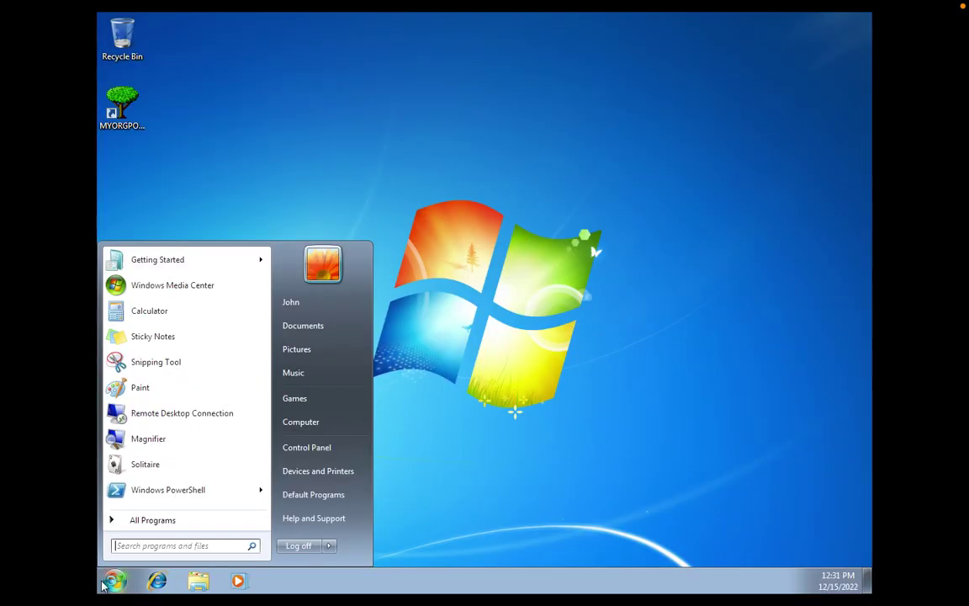
{"action": "right_click", "coordinate": [365, 423]}
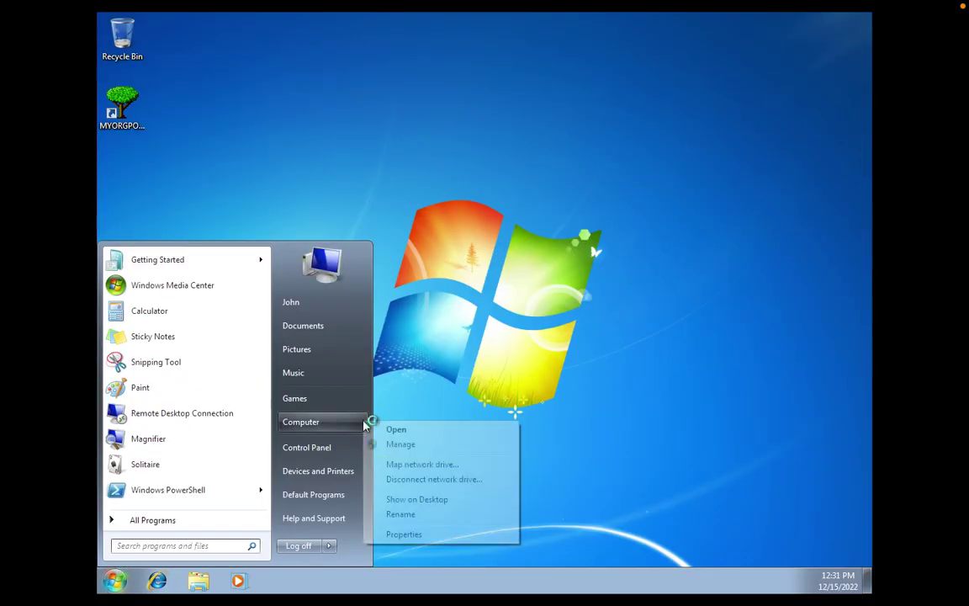
{"action": "left_click", "coordinate": [403, 536]}
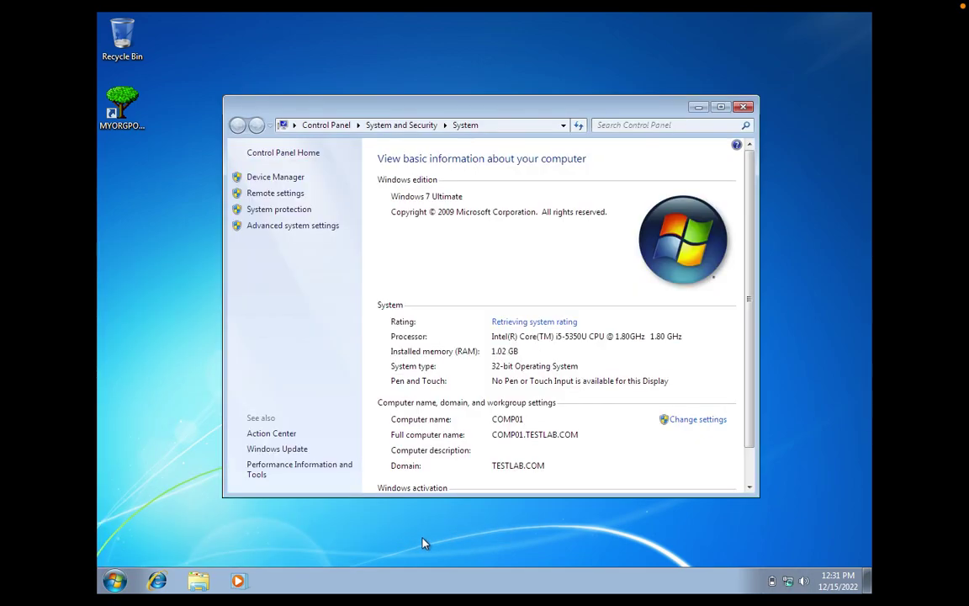
{"action": "left_click", "coordinate": [286, 226]}
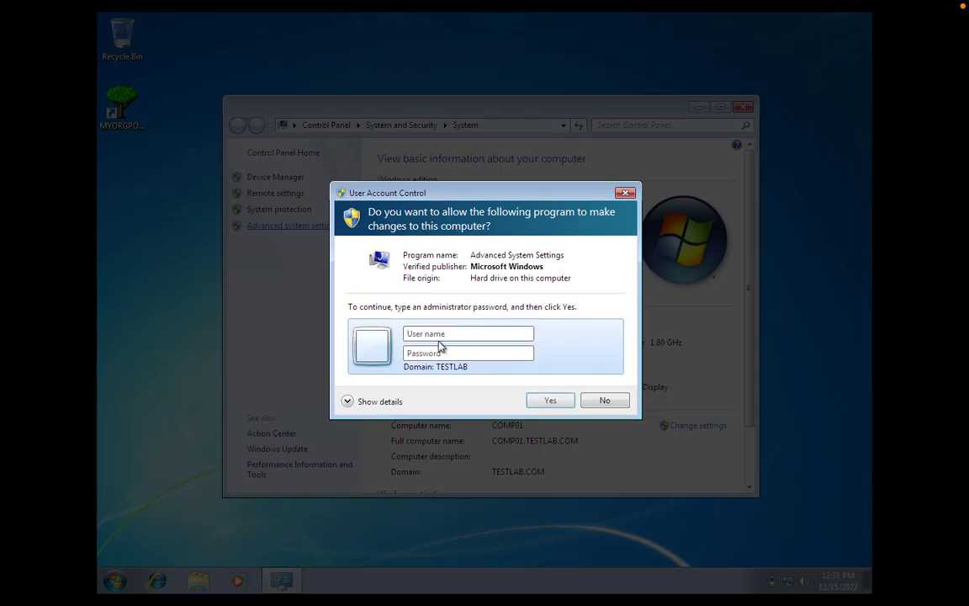
Approve the elevation prompt with the administrator account and its password
{"action": "type", "text": "a"}
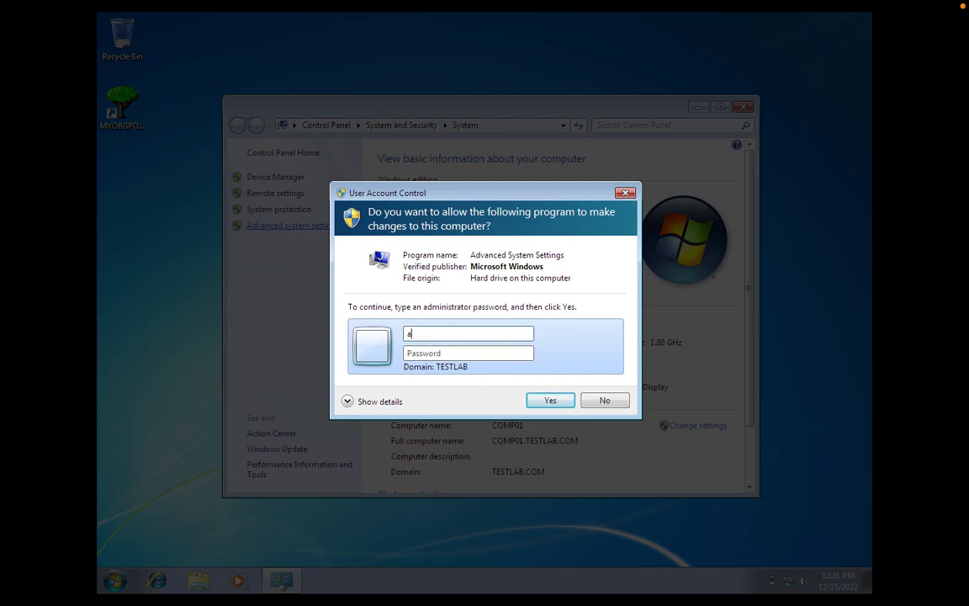
{"action": "type", "text": "dministrator"}
{"action": "key", "text": "Tab"}
{"action": "type", "text": "P"}
{"action": "key", "text": "BackSpace"}
{"action": "key", "text": "Return"}
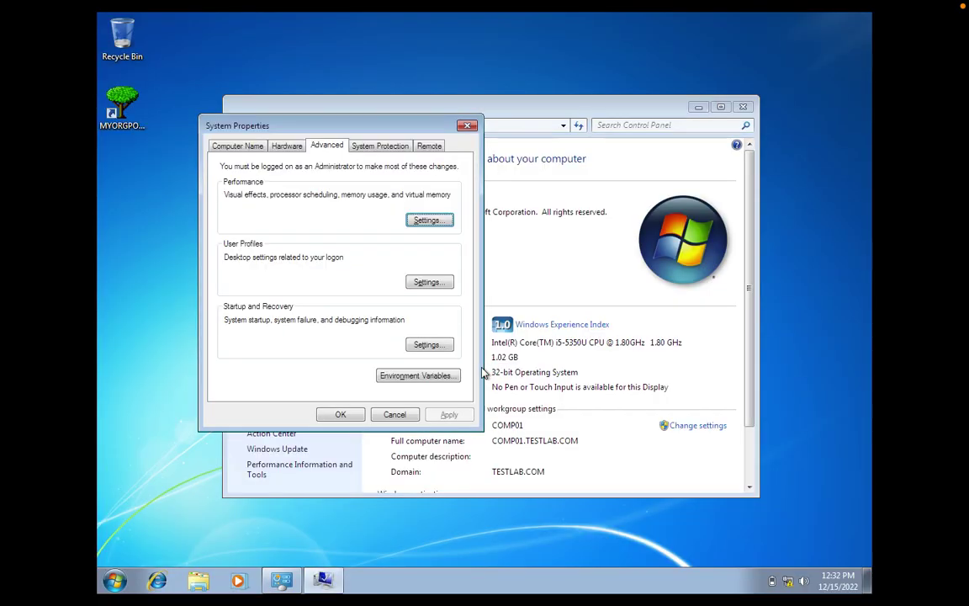
Confirm the domain user's 23.1 MB profile shows as Roaming, then cancel both dialogs
{"action": "left_click", "coordinate": [431, 283]}
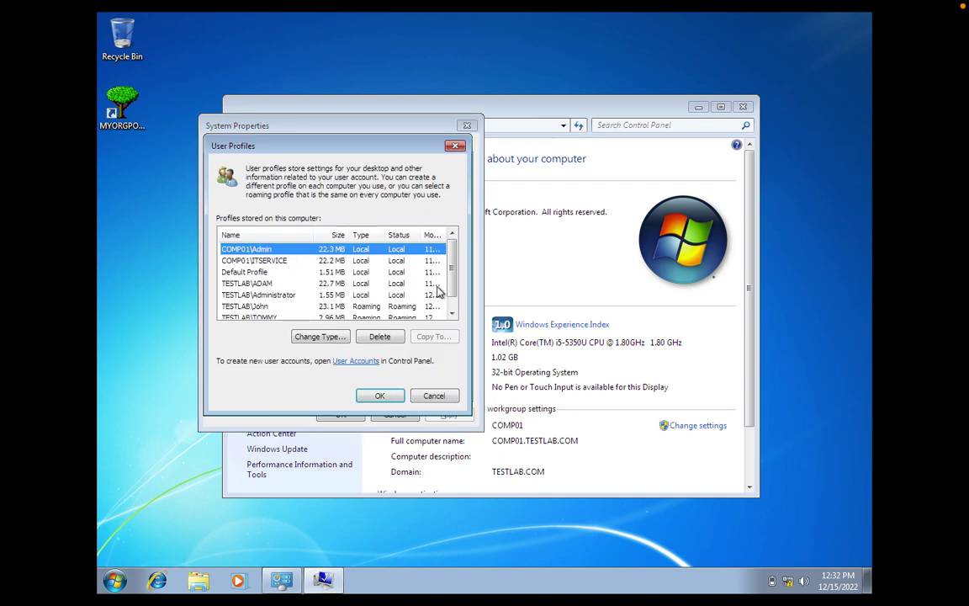
{"action": "left_click", "coordinate": [257, 307]}
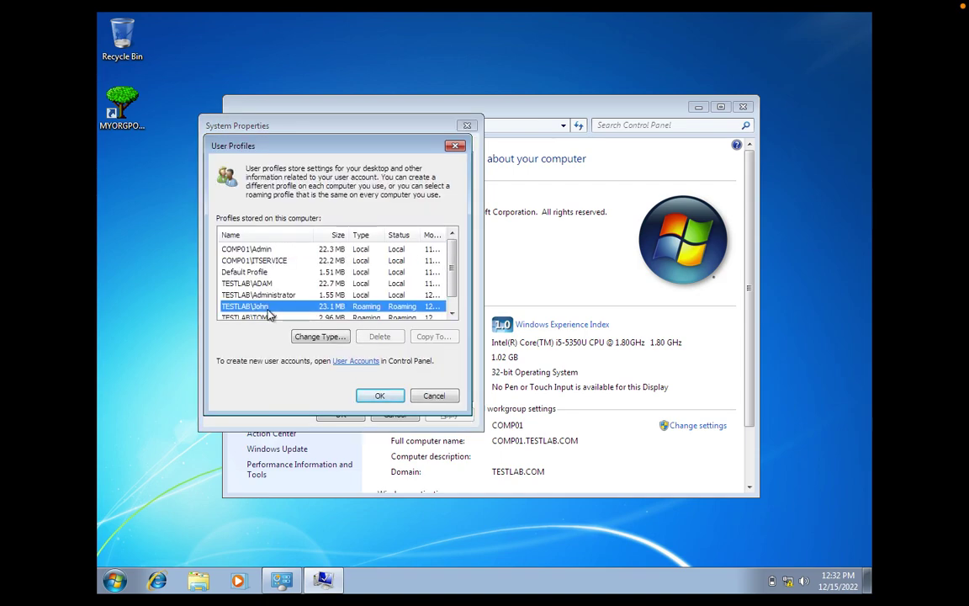
{"action": "scroll", "coordinate": [379, 269], "scroll_direction": "down", "scroll_amount": 1}
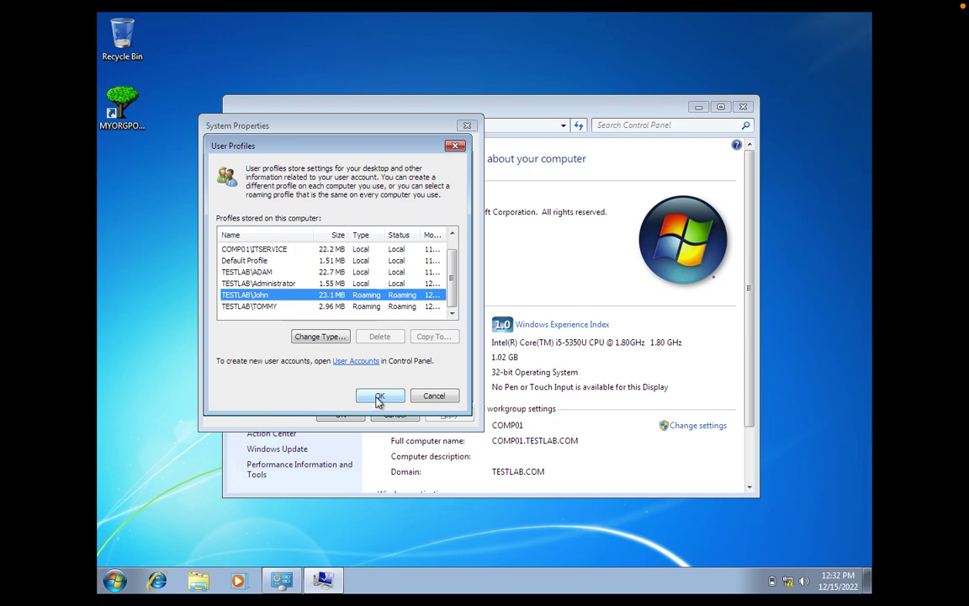
{"action": "left_click", "coordinate": [430, 396]}
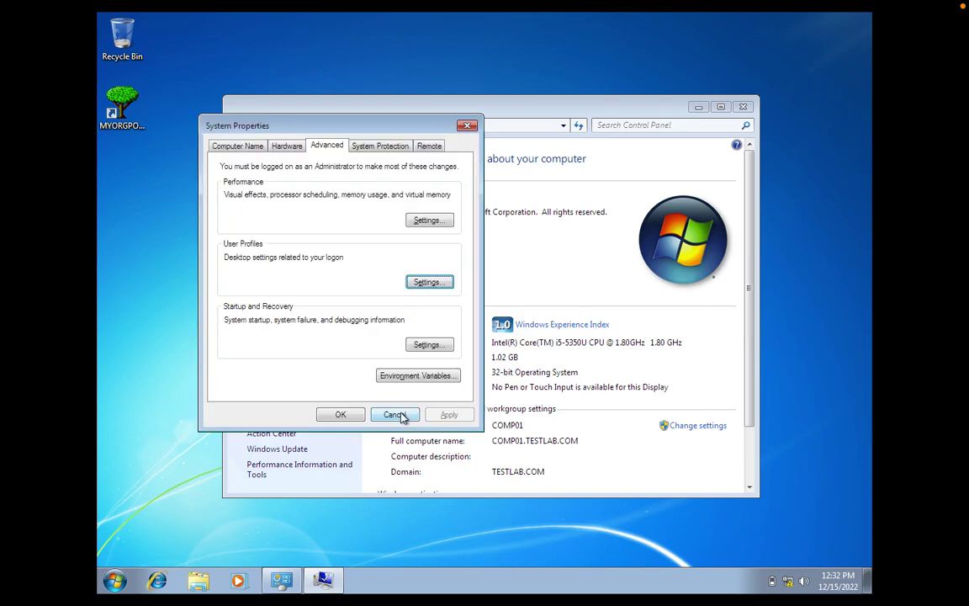
{"action": "left_click", "coordinate": [401, 415]}
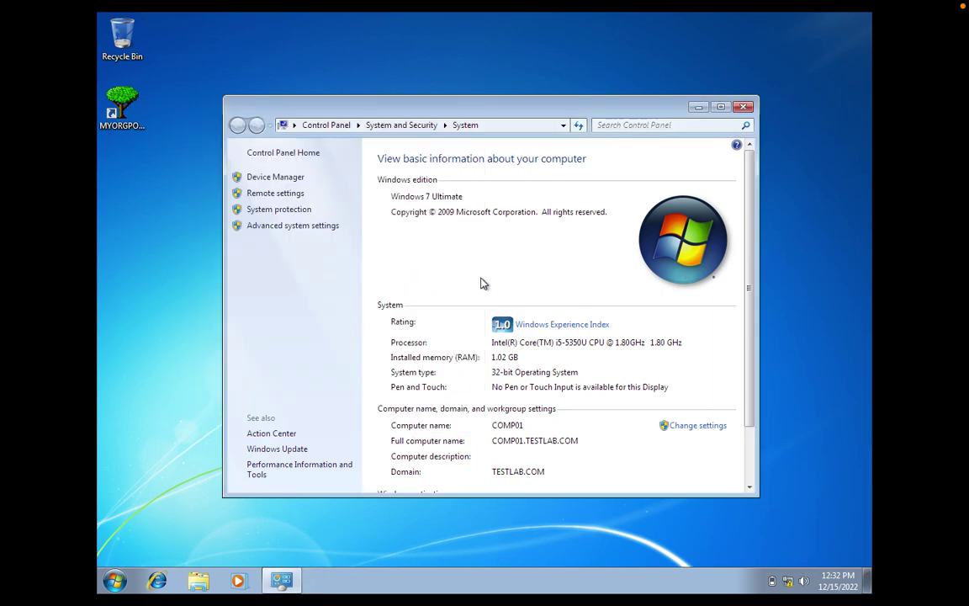